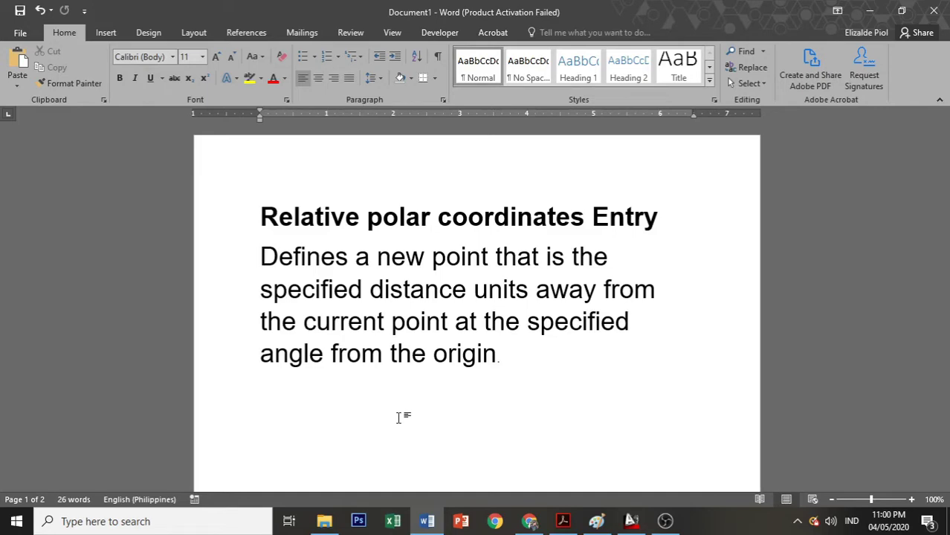
Step: Bring the course module PDF forward, showing page 18's relative polar coordinate exercise
click(562, 521)
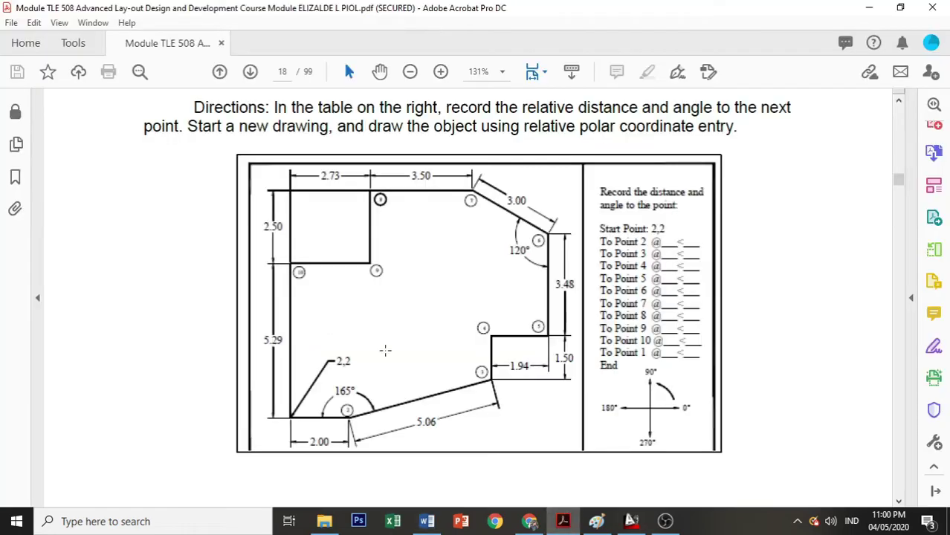
Step: Scroll up to the worked example: a line from 2,2 to @3.60<33.69
scroll(385, 350, up, 3)
scroll(385, 350, up, 3)
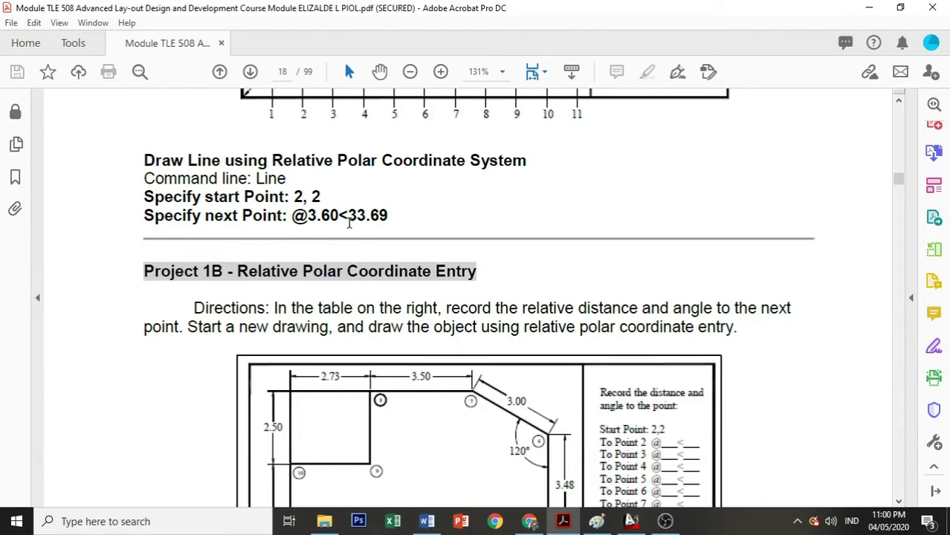
Step: Scroll down until the Project 1B drawing and its blank distance-angle table are fully visible
scroll(348, 223, down, 1)
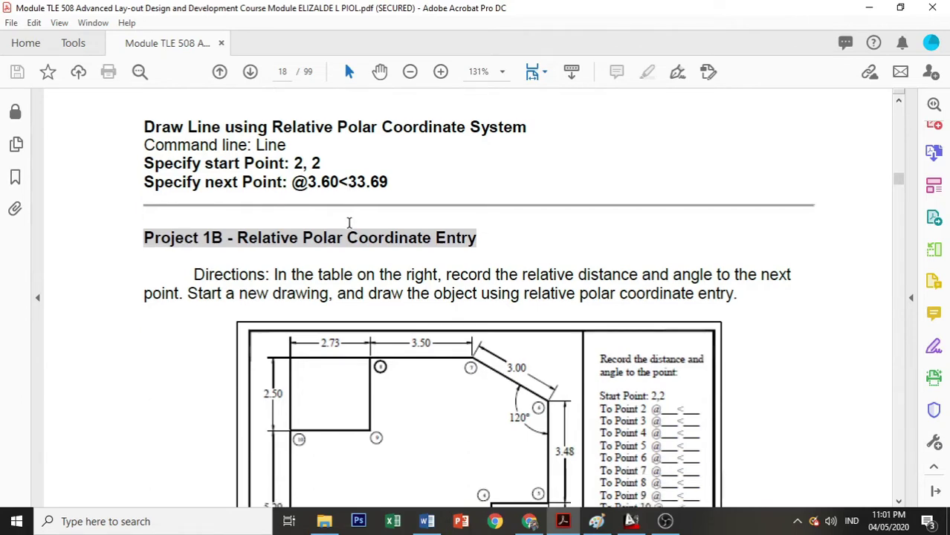
scroll(348, 223, down, 4)
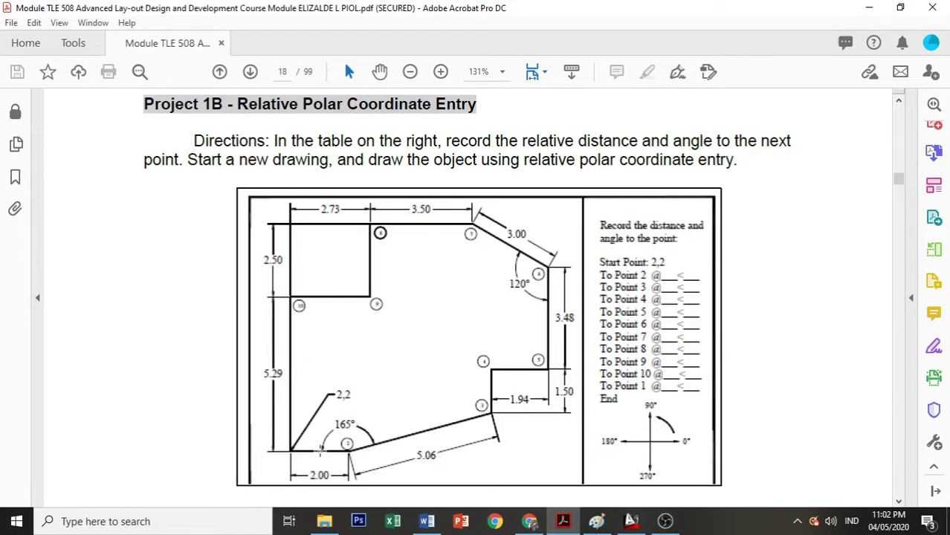
Step: In Paint, draw black pencil lines up from point 2 and along the bottom edge from 2,2
click(595, 524)
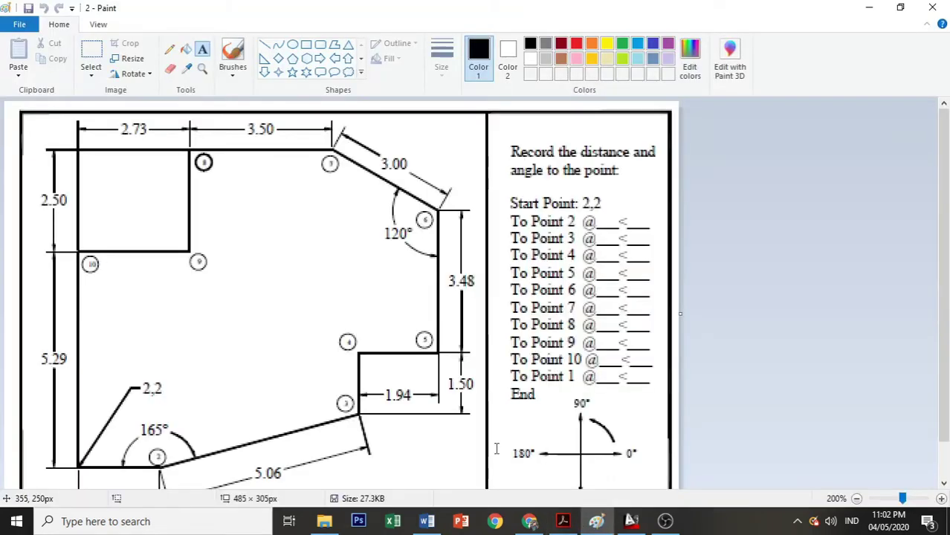
click(169, 49)
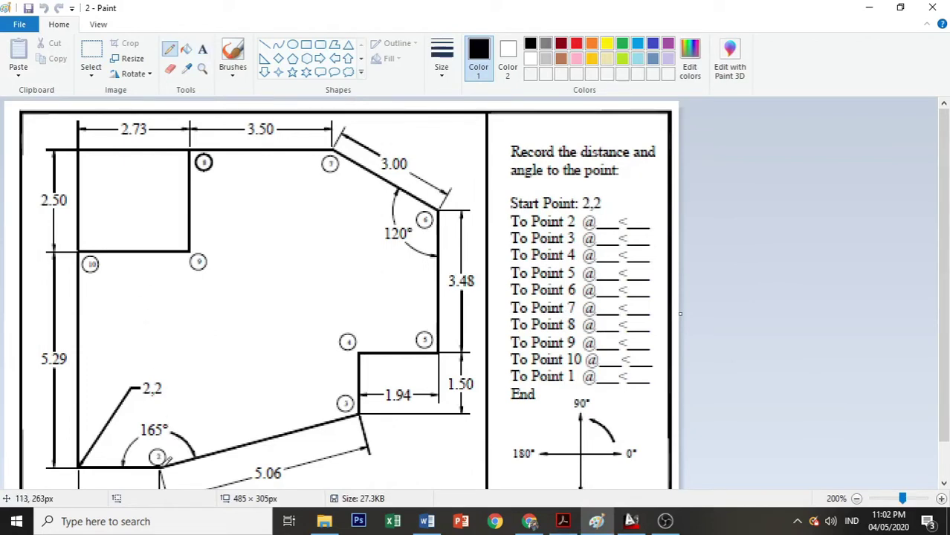
drag(161, 467, 165, 278)
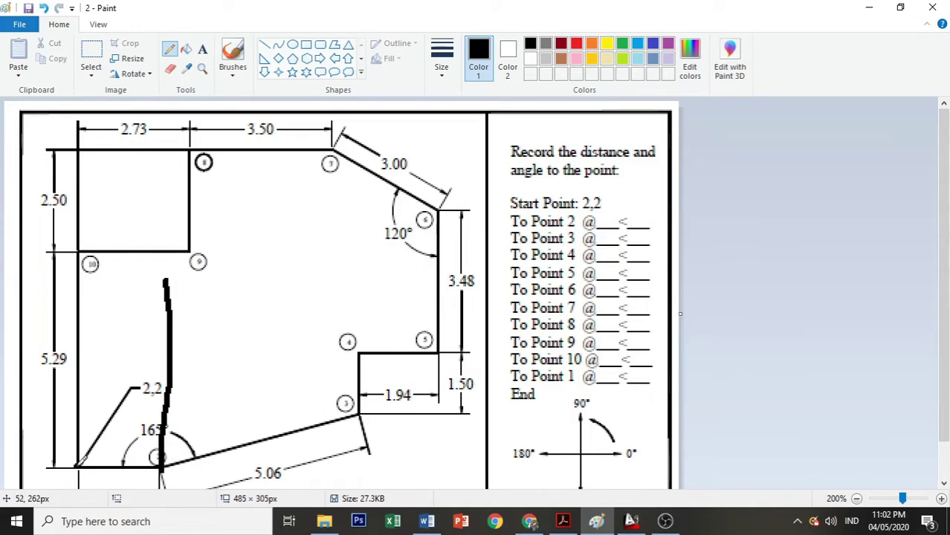
drag(77, 466, 320, 455)
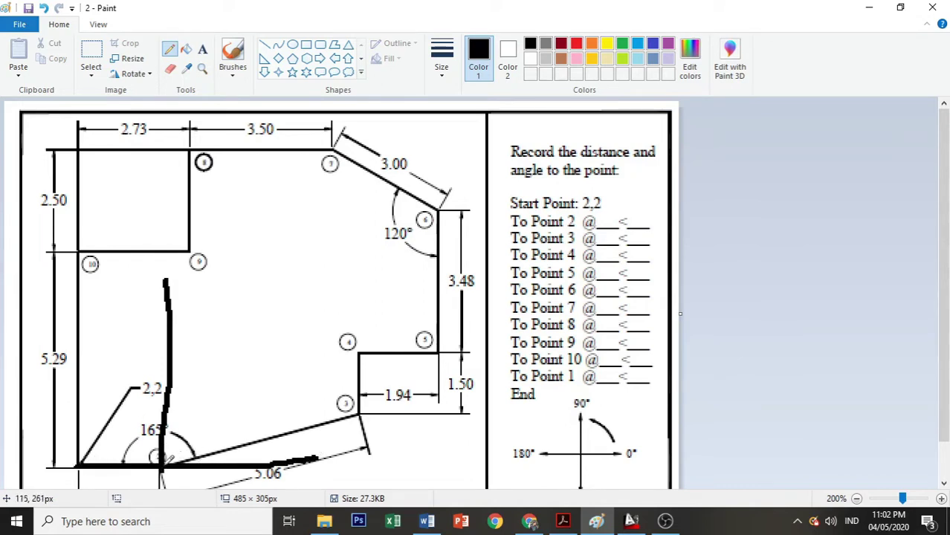
Step: Trace the 5.06 edge and the baseline from point 2 in yellow
click(607, 43)
mouse_move(160, 466)
mouse_down()
mouse_move(298, 414)
mouse_move(364, 401)
mouse_up()
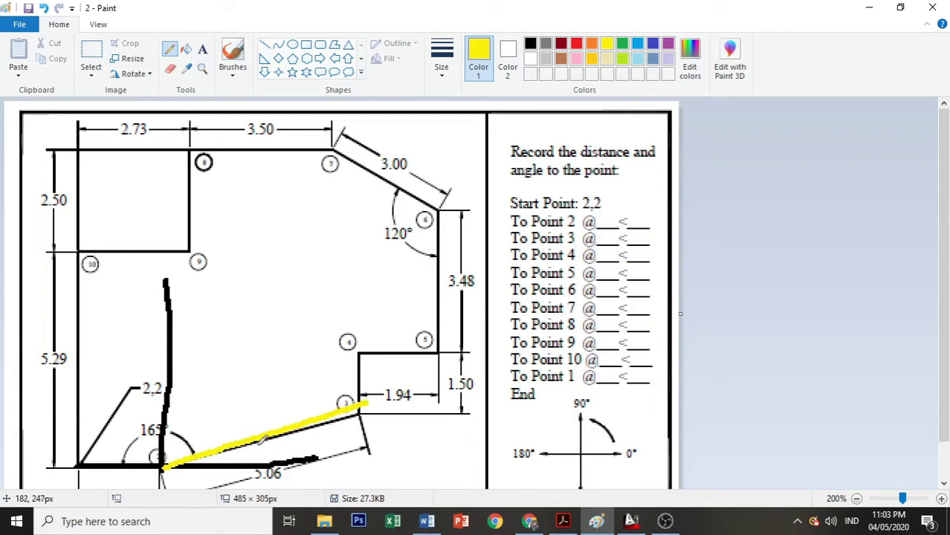
mouse_move(262, 439)
mouse_down()
mouse_move(277, 437)
mouse_move(264, 457)
mouse_up()
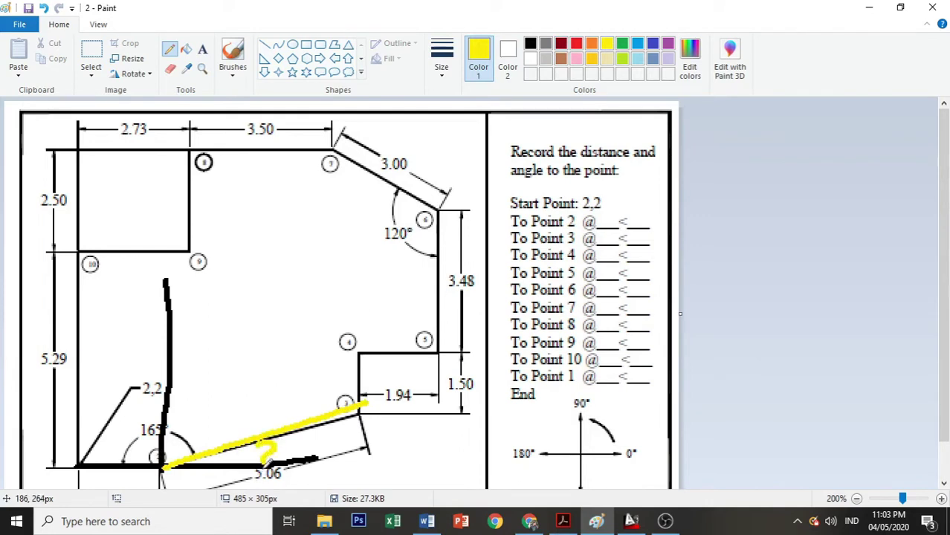
drag(164, 466, 341, 470)
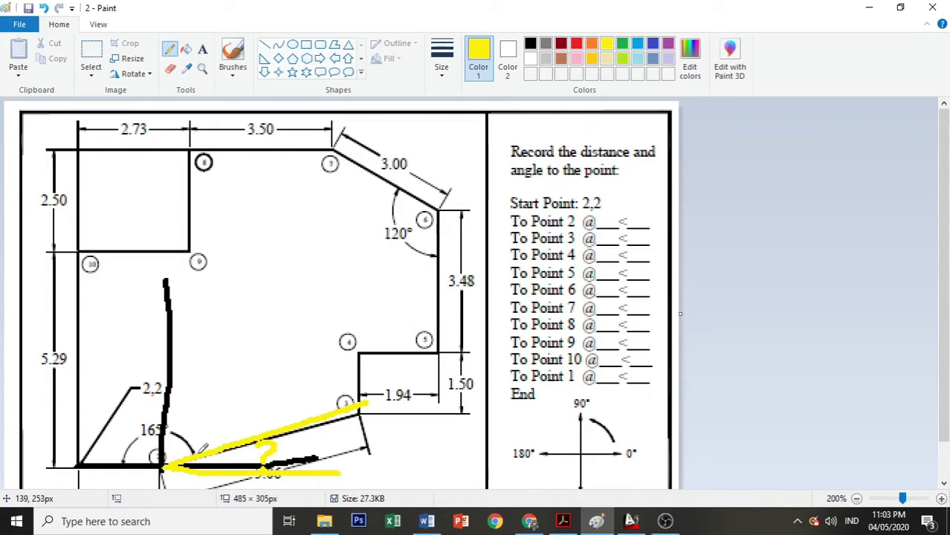
click(637, 43)
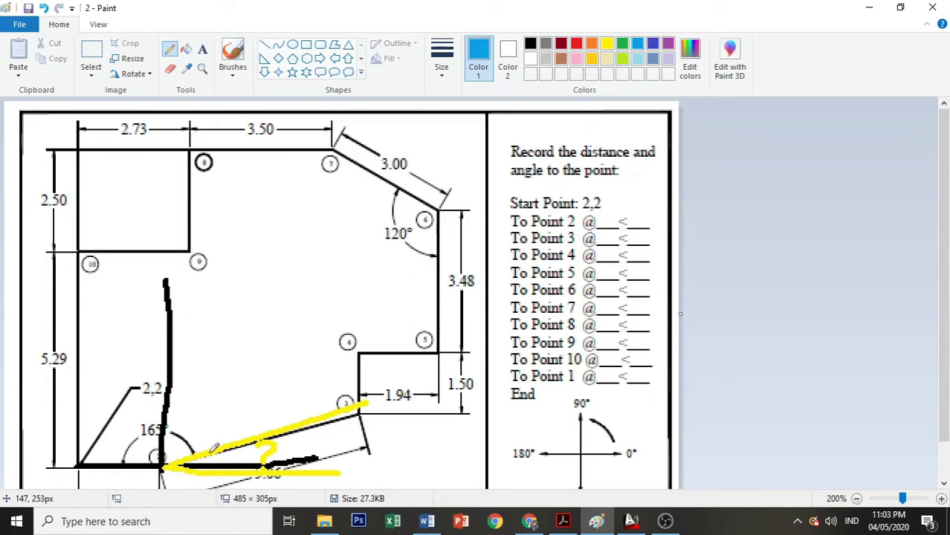
Step: Arc and label the 165° angle at point 2 in blue, arc the 0°–180° diagram, and return to the PDF
mouse_move(210, 450)
mouse_down()
mouse_move(213, 437)
mouse_move(177, 410)
mouse_move(138, 427)
mouse_move(131, 460)
mouse_up()
mouse_move(212, 357)
mouse_down()
mouse_move(188, 394)
mouse_move(216, 377)
mouse_move(202, 388)
mouse_move(246, 401)
mouse_move(218, 397)
mouse_move(257, 368)
mouse_up()
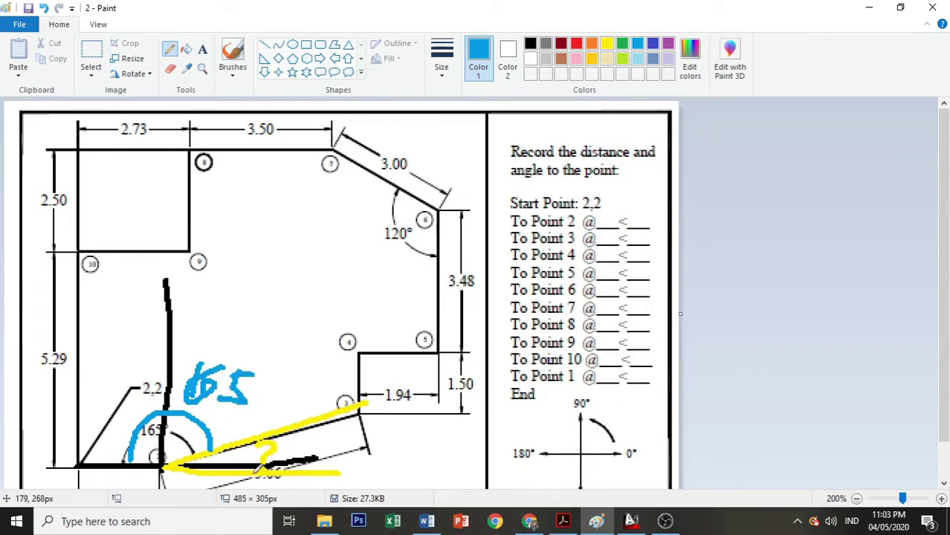
scroll(548, 457, down, 1)
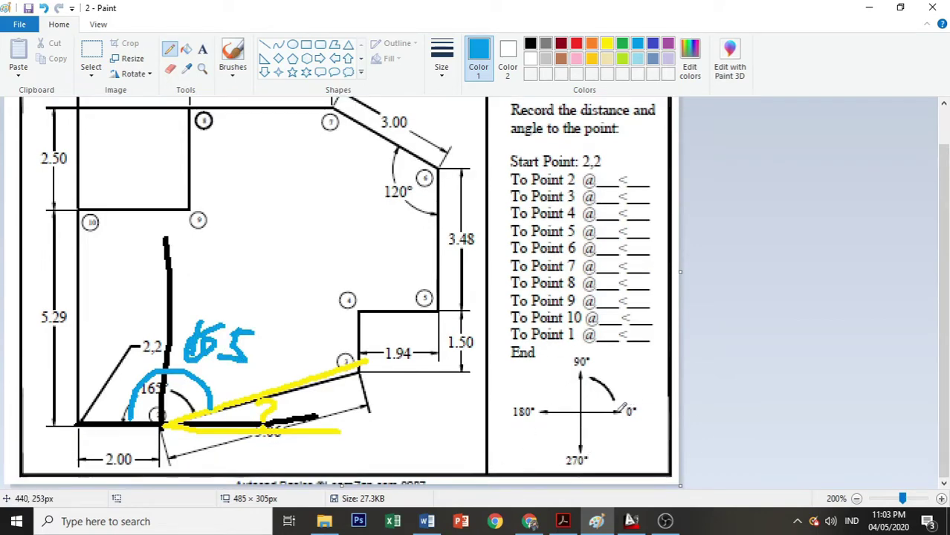
mouse_move(620, 409)
mouse_down()
mouse_move(591, 379)
mouse_move(563, 376)
mouse_move(532, 409)
mouse_up()
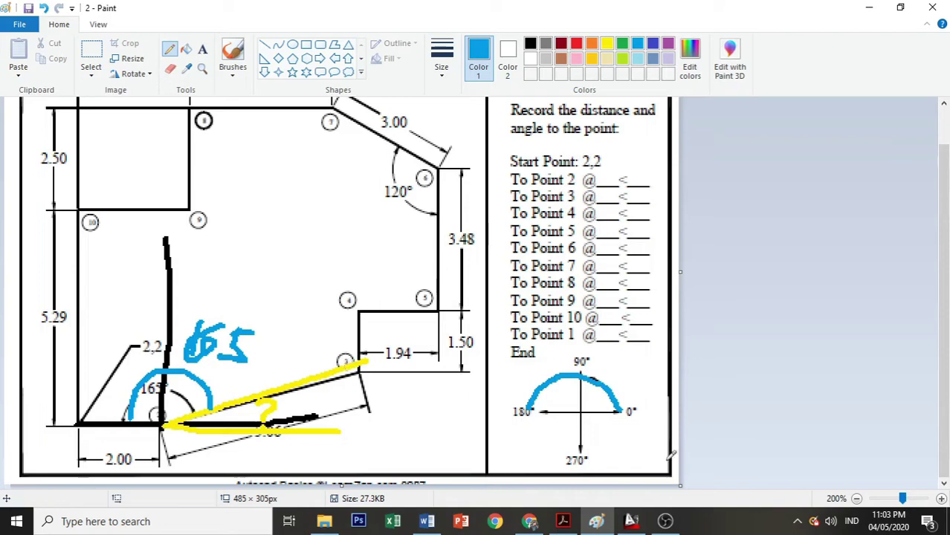
click(562, 522)
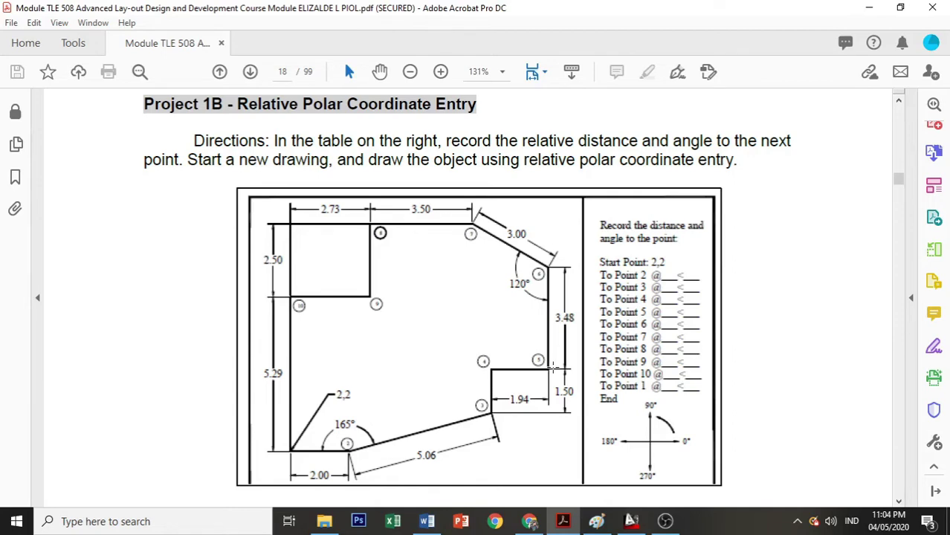
Step: Select and deselect the Project 1B image in the PDF, then return to the marked-up drawing in Paint
click(553, 275)
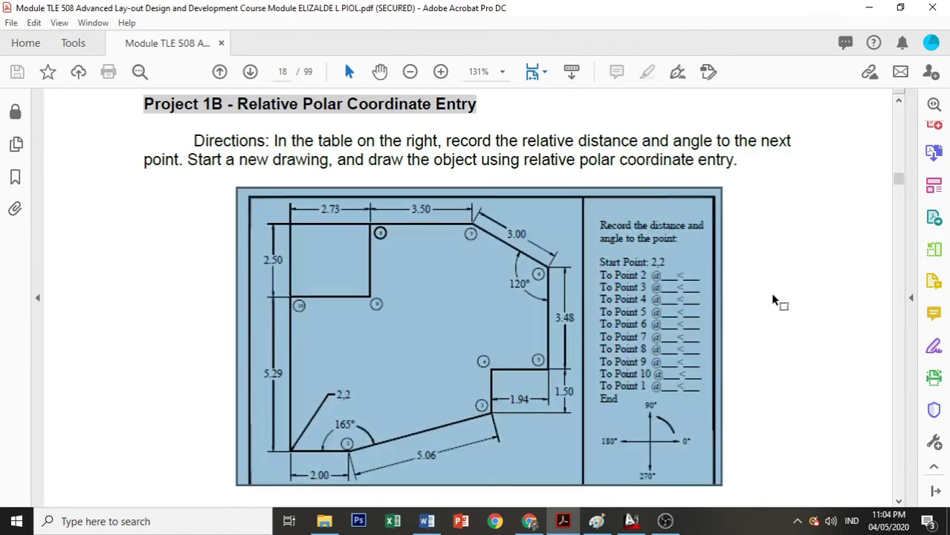
click(173, 347)
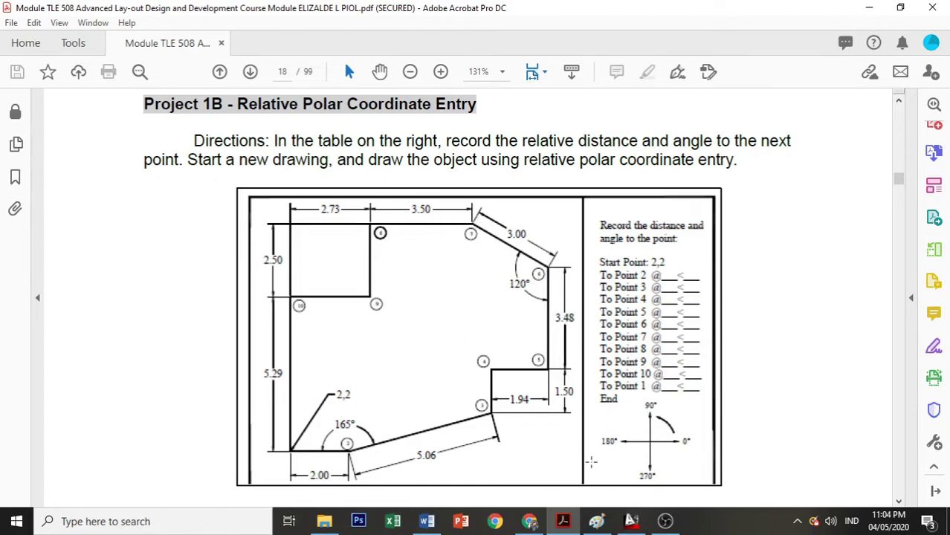
click(597, 522)
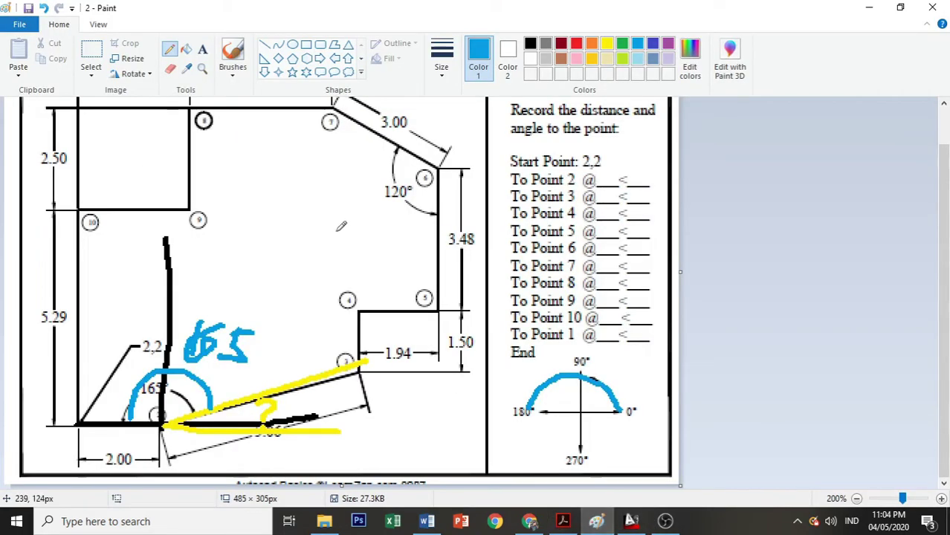
Step: Draw blue horizontal and vertical reference lines crossing at point 6
scroll(492, 303, up, 1)
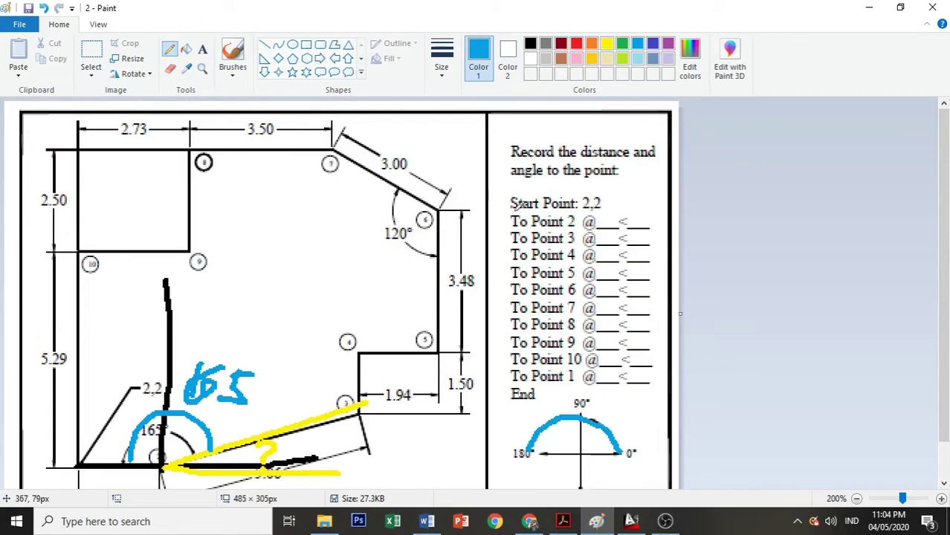
drag(512, 208, 250, 214)
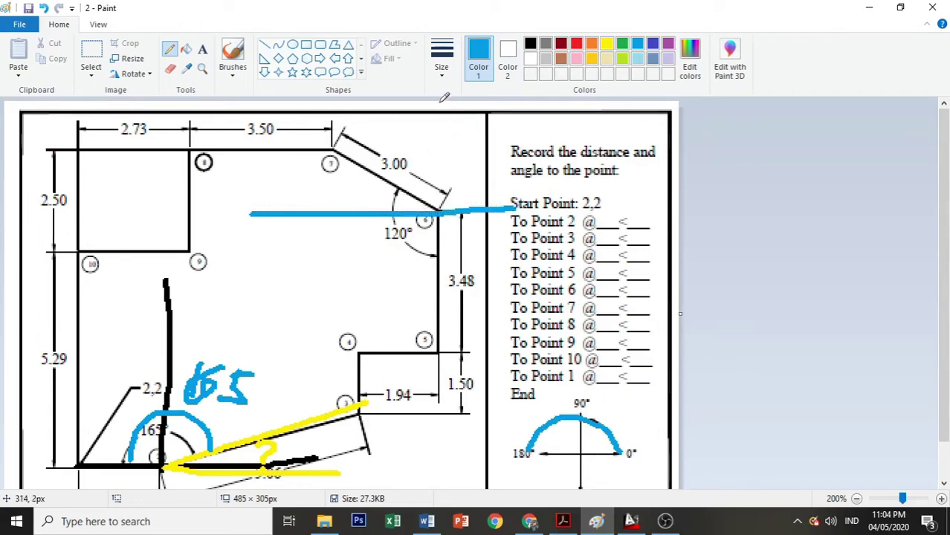
mouse_move(429, 105)
mouse_down()
mouse_move(446, 253)
mouse_move(443, 342)
mouse_up()
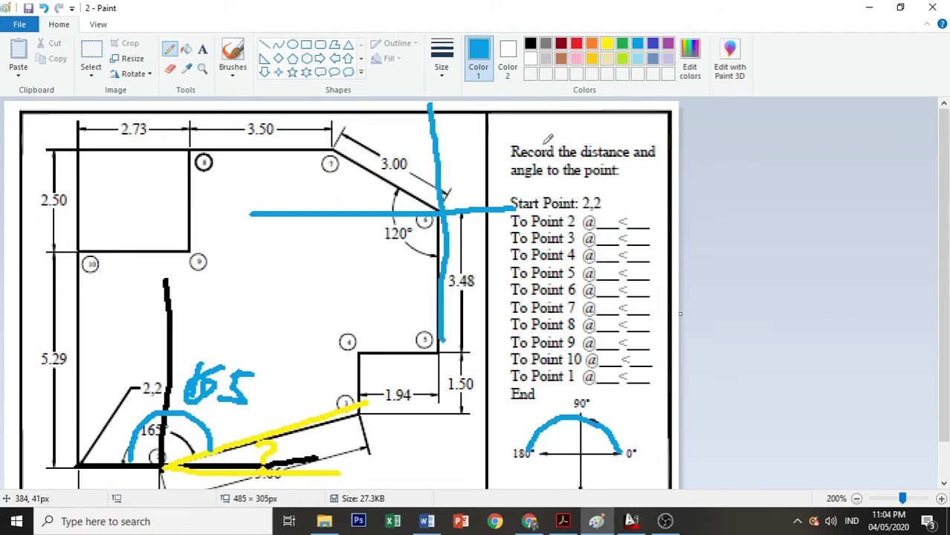
Step: Dot point 6 in yellow and trace the 3.00 edge to point 7
click(607, 44)
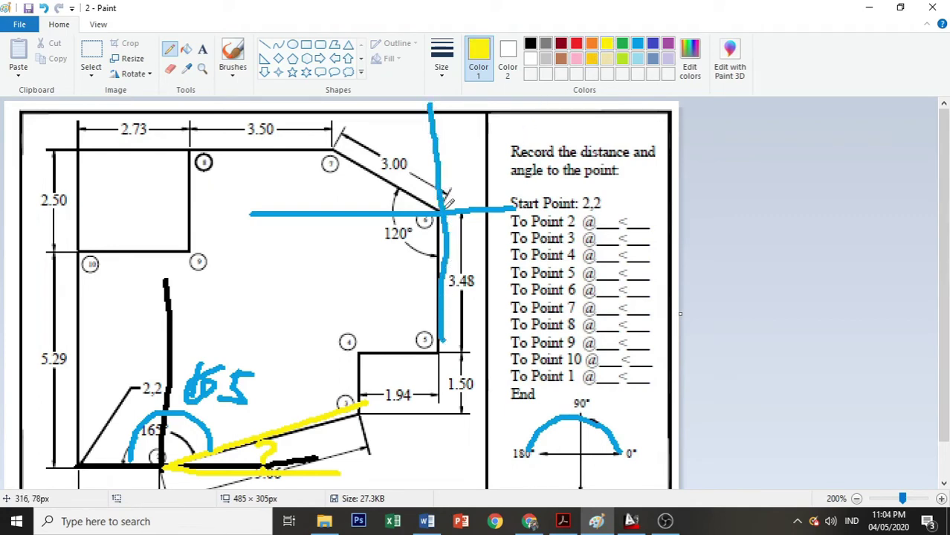
click(441, 209)
drag(441, 209, 328, 147)
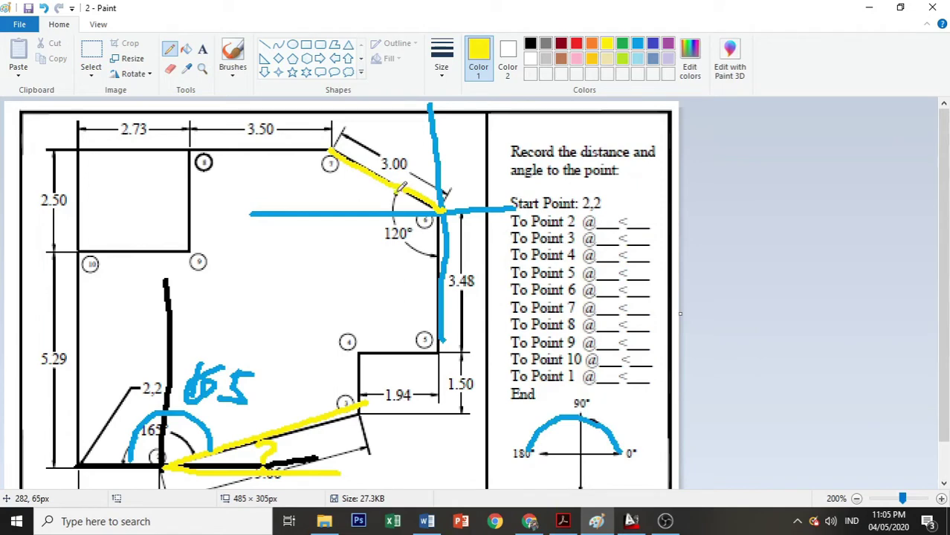
Step: Draw a yellow arc around the 120° label and a yellow 0° line right from point 6
mouse_move(400, 184)
mouse_down()
mouse_move(390, 203)
mouse_move(400, 232)
mouse_move(446, 254)
mouse_up()
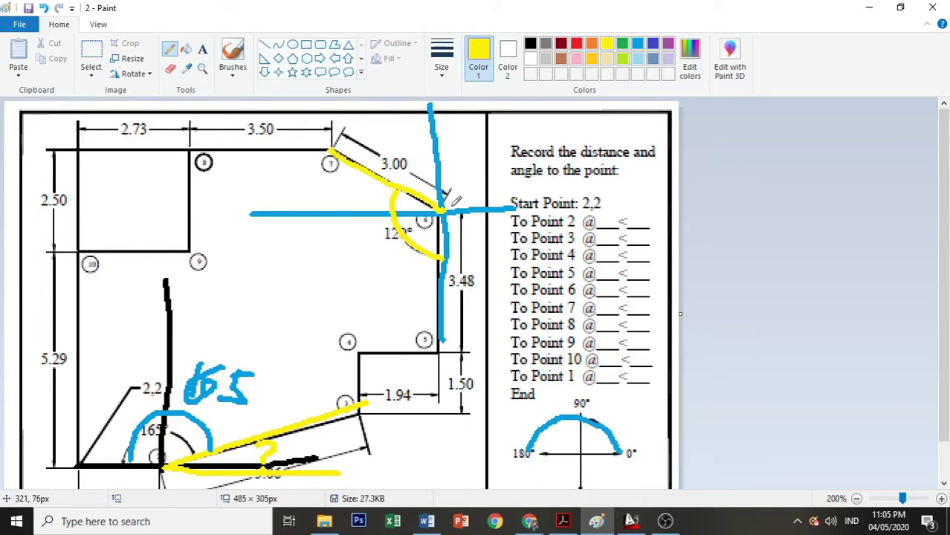
mouse_move(441, 214)
mouse_down()
mouse_move(533, 210)
mouse_move(496, 152)
mouse_move(457, 131)
mouse_move(408, 128)
mouse_move(382, 139)
mouse_move(371, 165)
mouse_move(390, 158)
mouse_up()
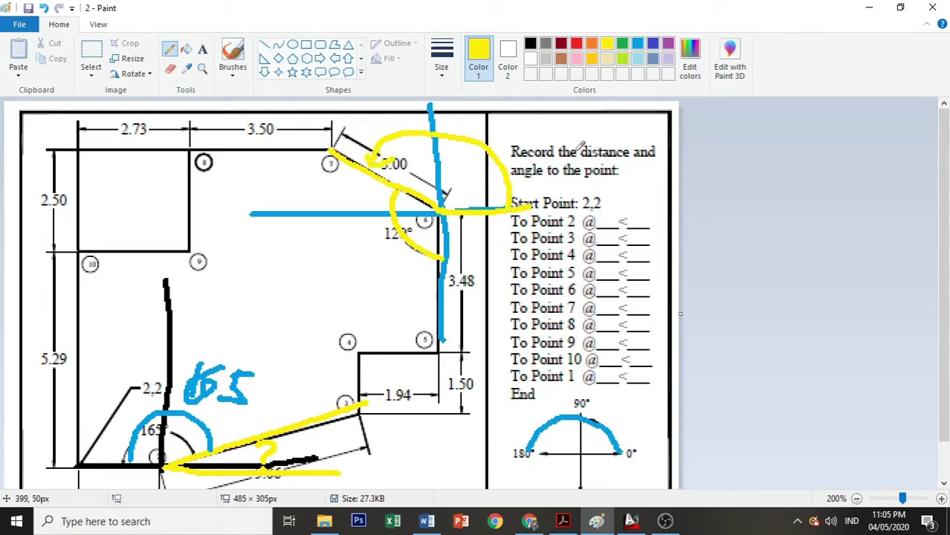
Step: Add a purple arc around point 6, then switch back to the Project 1B PDF
click(667, 44)
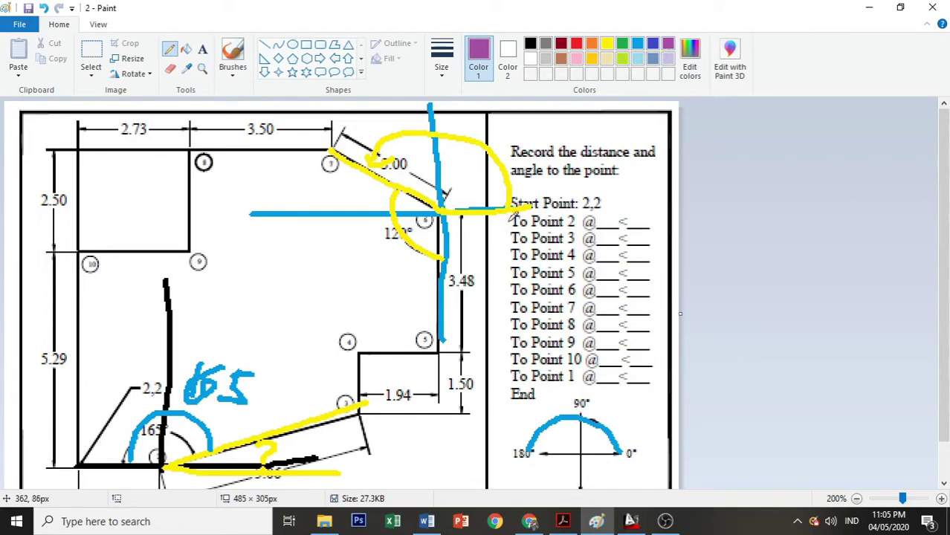
mouse_move(532, 205)
mouse_down()
mouse_move(537, 152)
mouse_move(505, 114)
mouse_move(410, 114)
mouse_move(371, 132)
mouse_move(349, 168)
mouse_move(347, 217)
mouse_move(377, 263)
mouse_move(433, 294)
mouse_up()
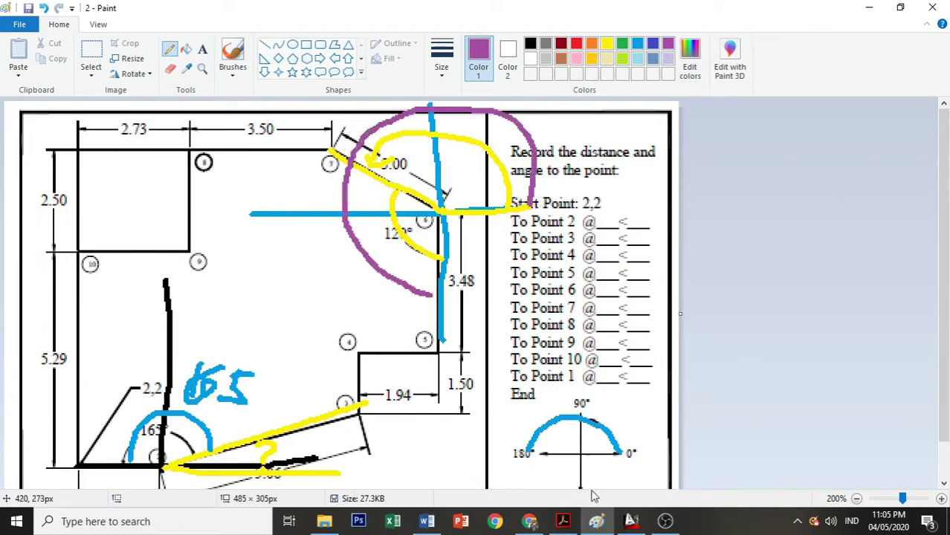
scroll(594, 392, down, 1)
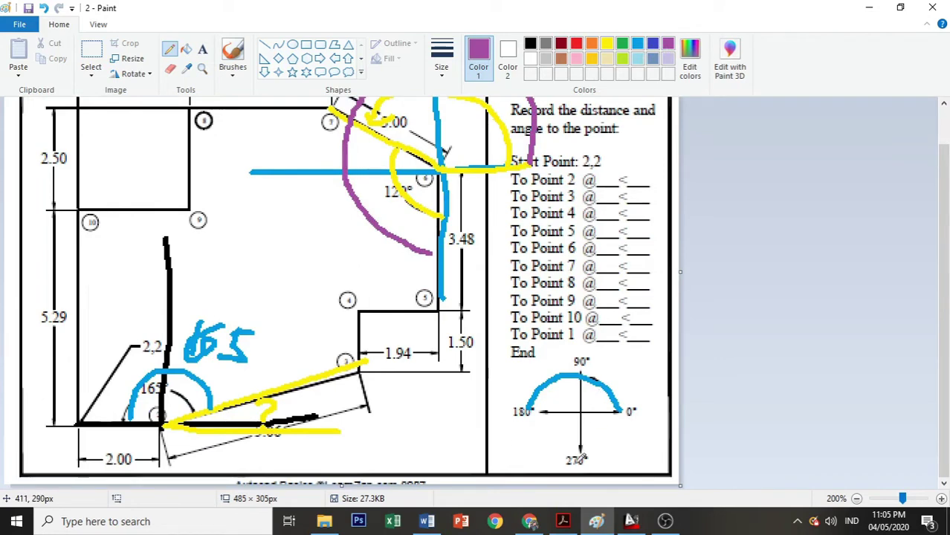
scroll(584, 457, up, 1)
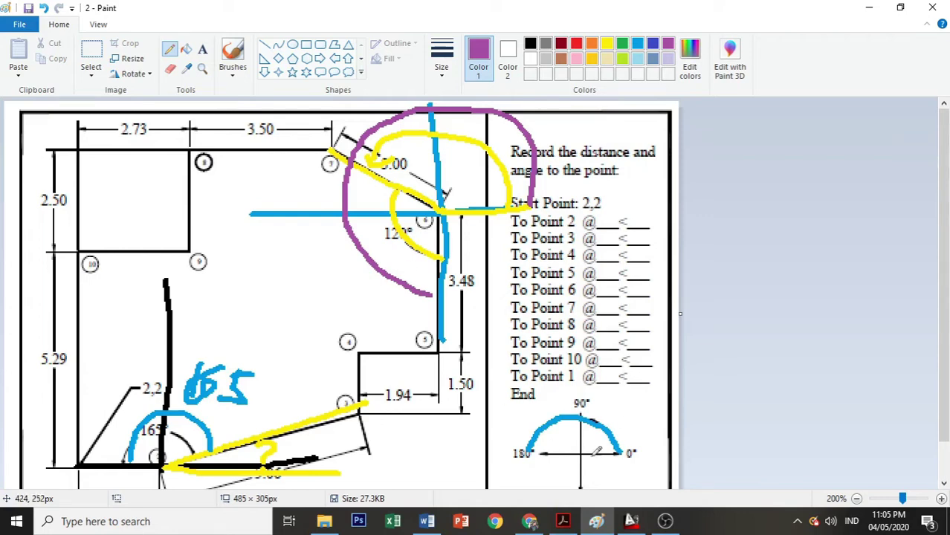
click(563, 521)
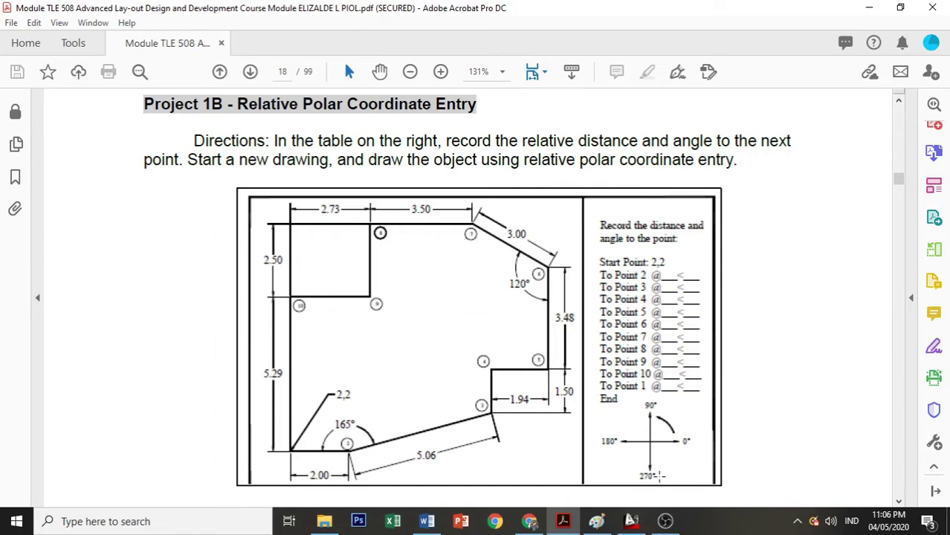
Step: Bring up AutoCAD's empty Drawing1.dwg and turn on the grid (F7) and Ortho mode
click(630, 522)
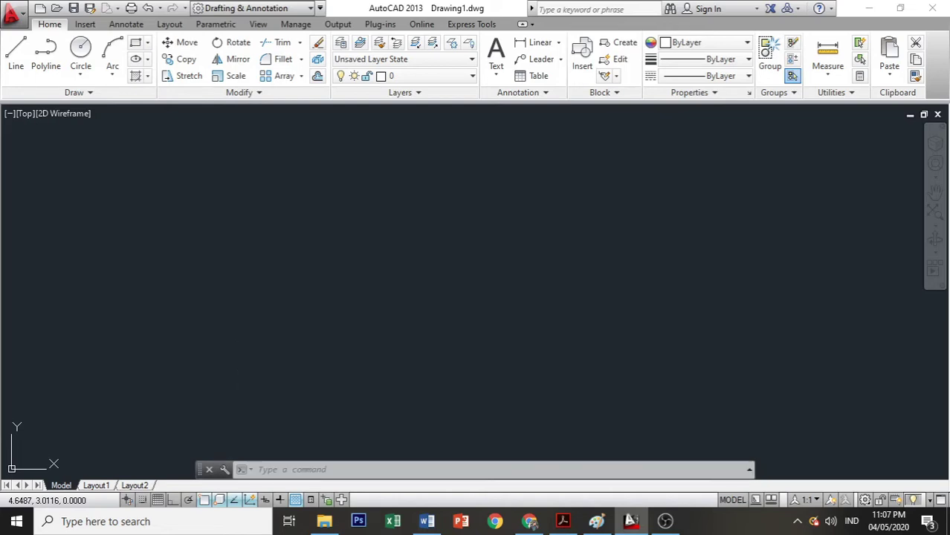
key(F7)
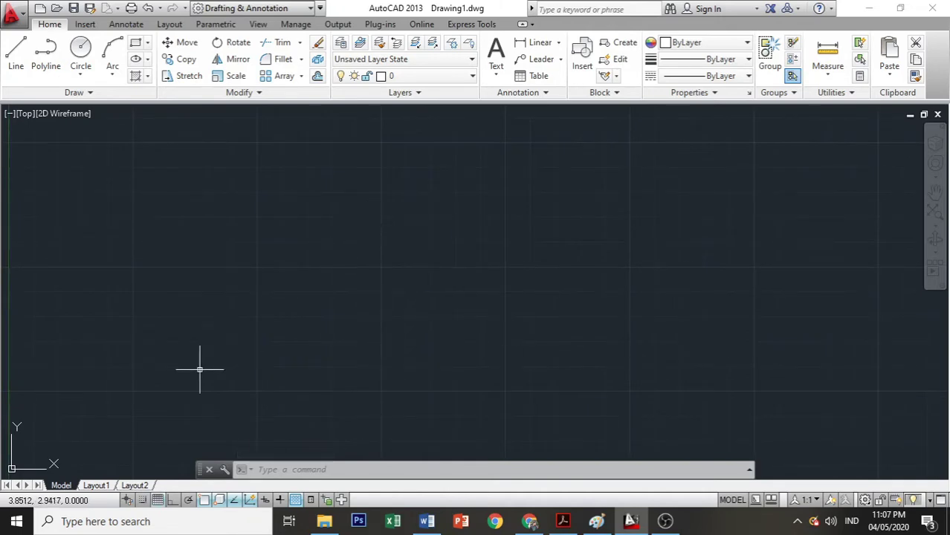
click(172, 501)
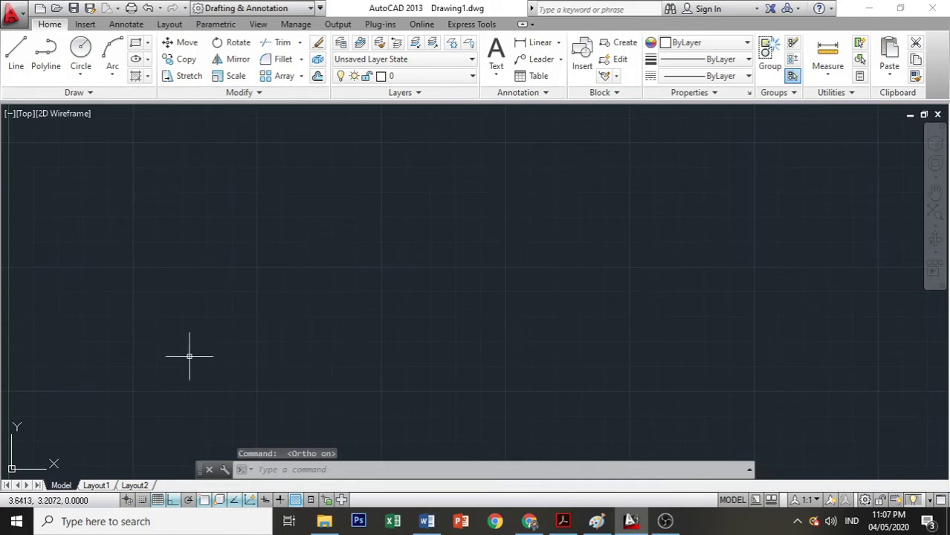
Step: Start a line with its first point at 2,2
text(l)
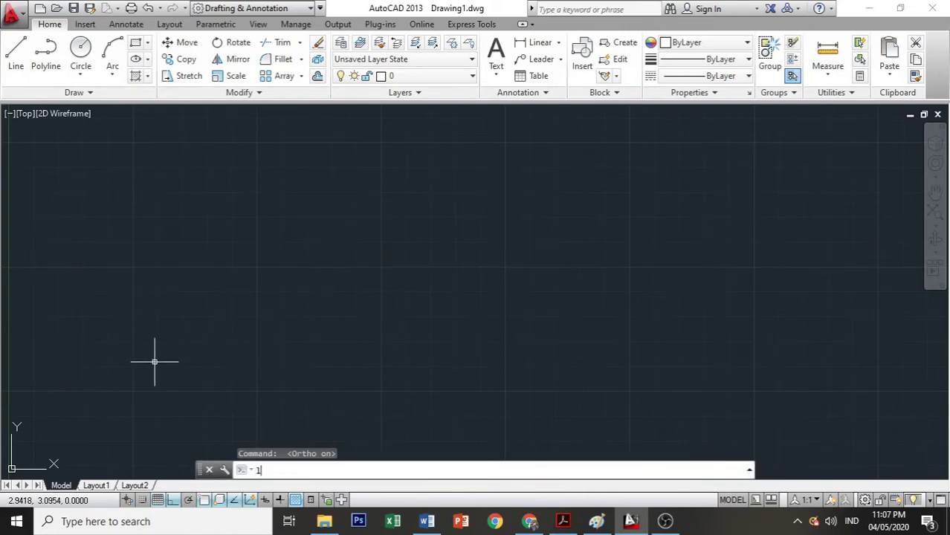
key(Return)
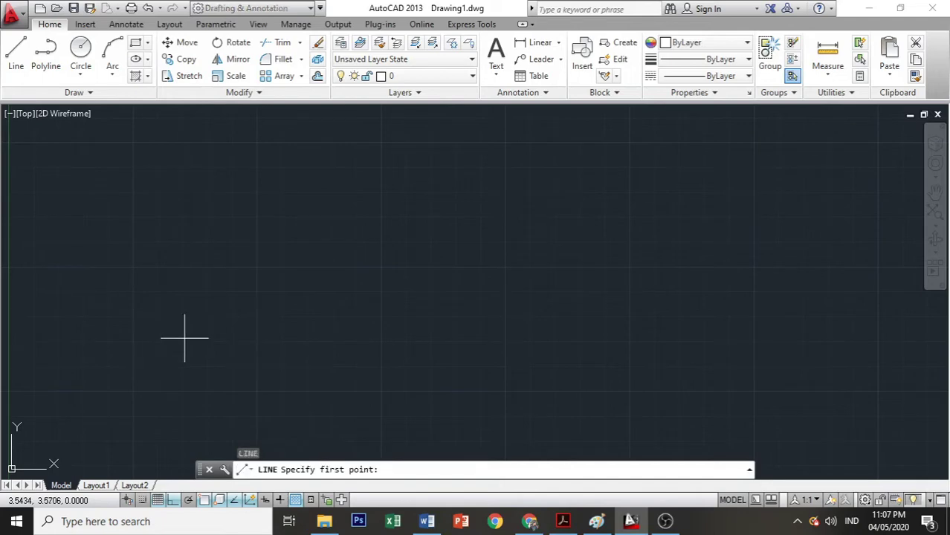
text(2,2)
key(Return)
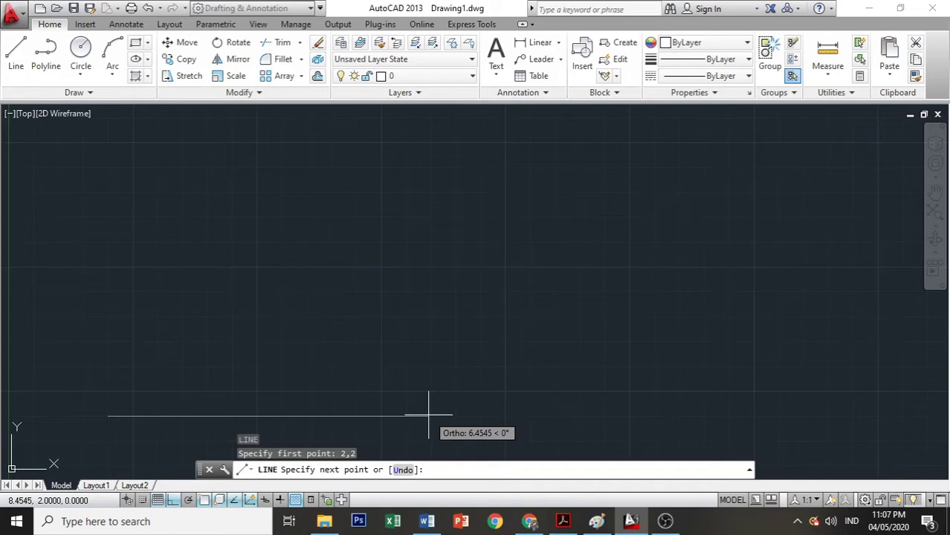
Step: Draw the 2-unit horizontal segment @2<0, checking the Project 1B PDF first
click(563, 521)
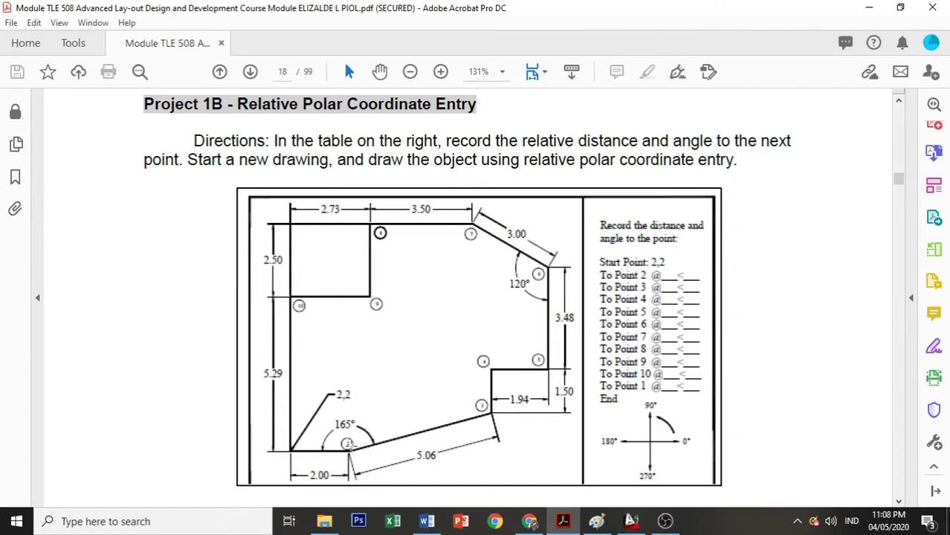
click(631, 520)
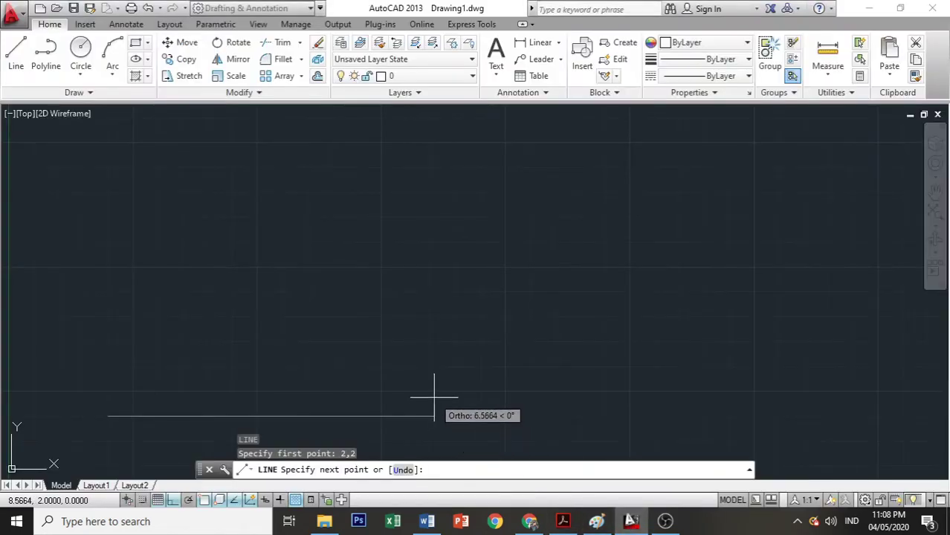
text(@)
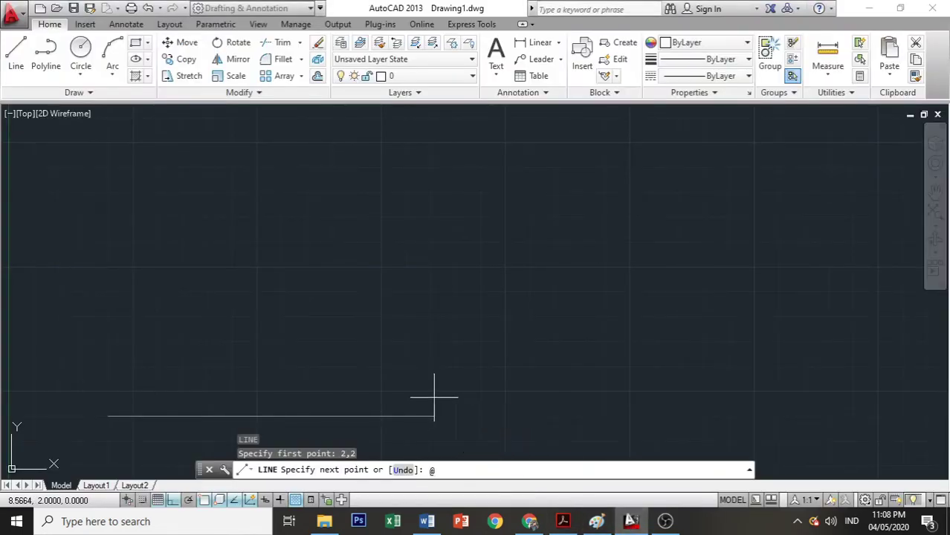
text(2.00)
key(BackSpace)
key(BackSpace)
key(BackSpace)
text(<0)
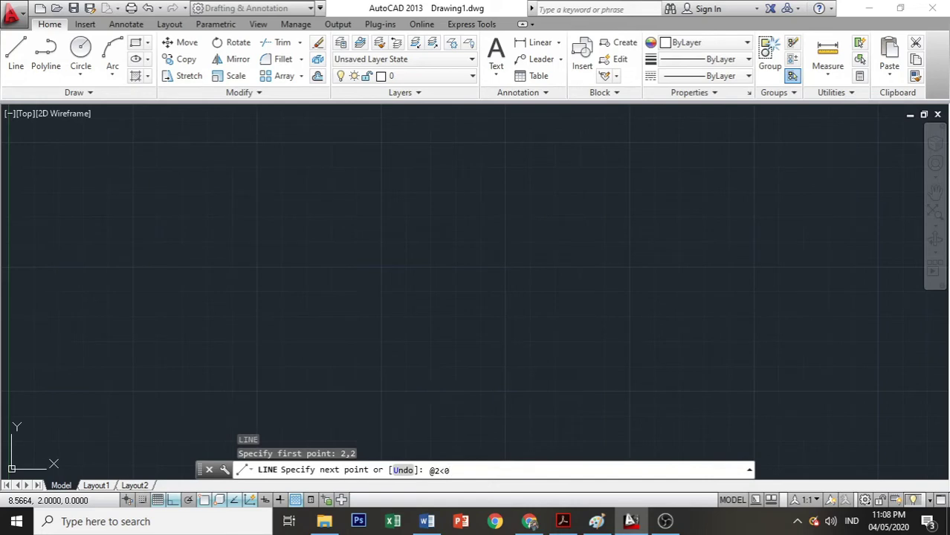
key(Return)
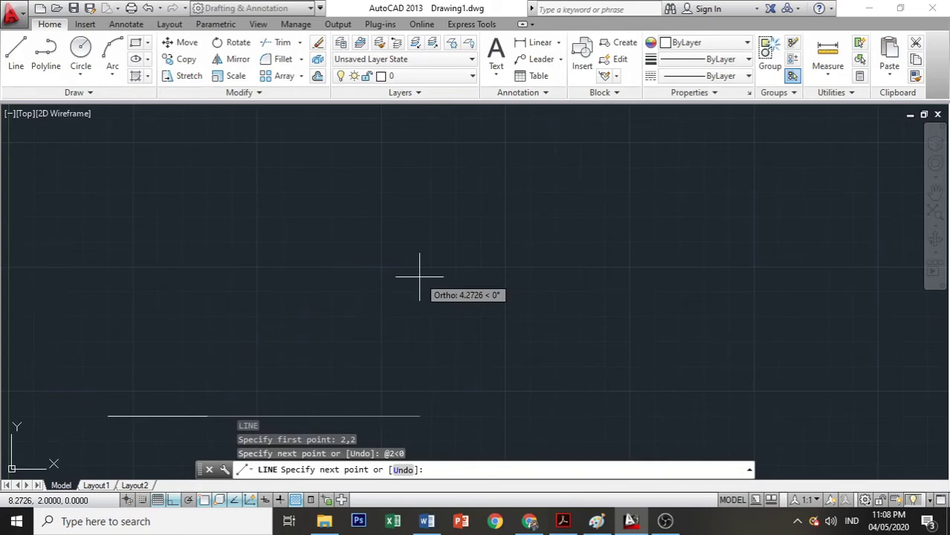
Step: Add the 5.06-unit segment at 15 degrees (@5.06<15)
click(563, 521)
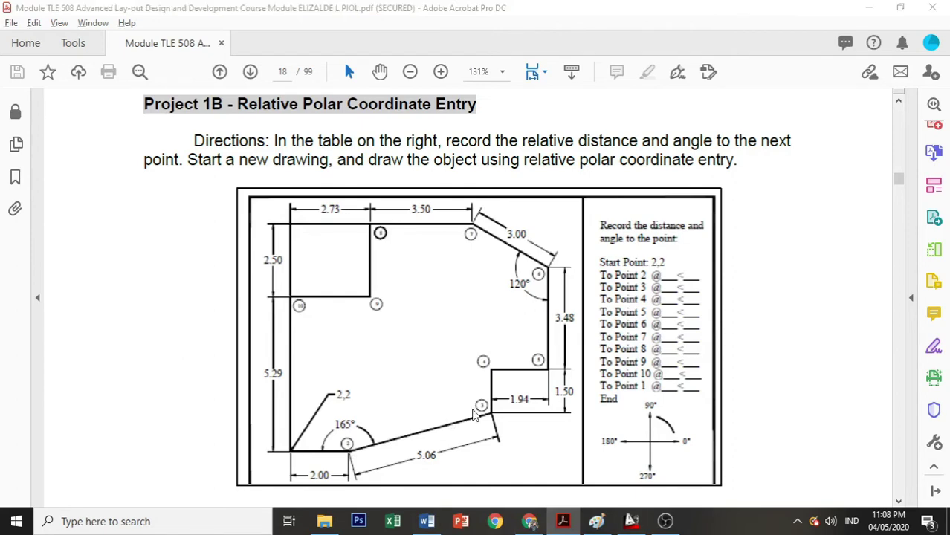
key(alt+Tab)
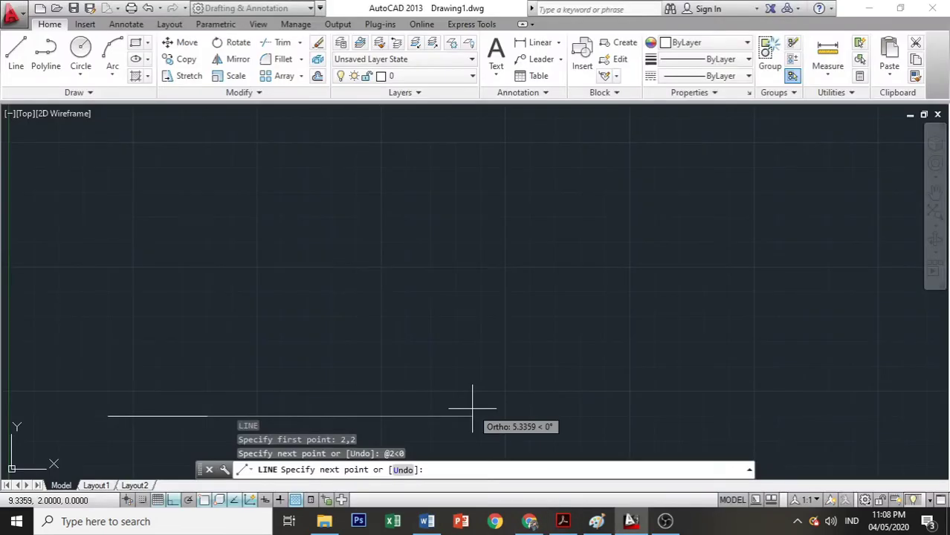
text(@)
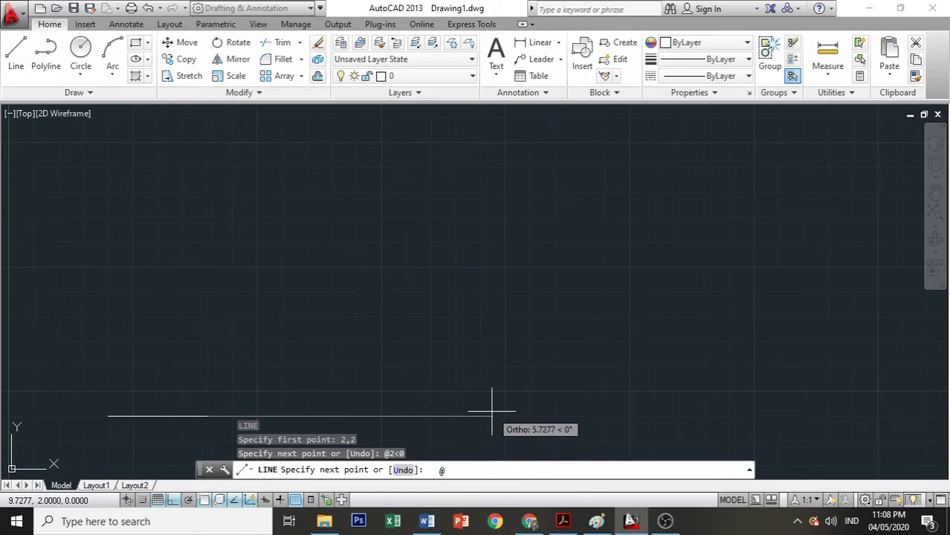
text(5.)
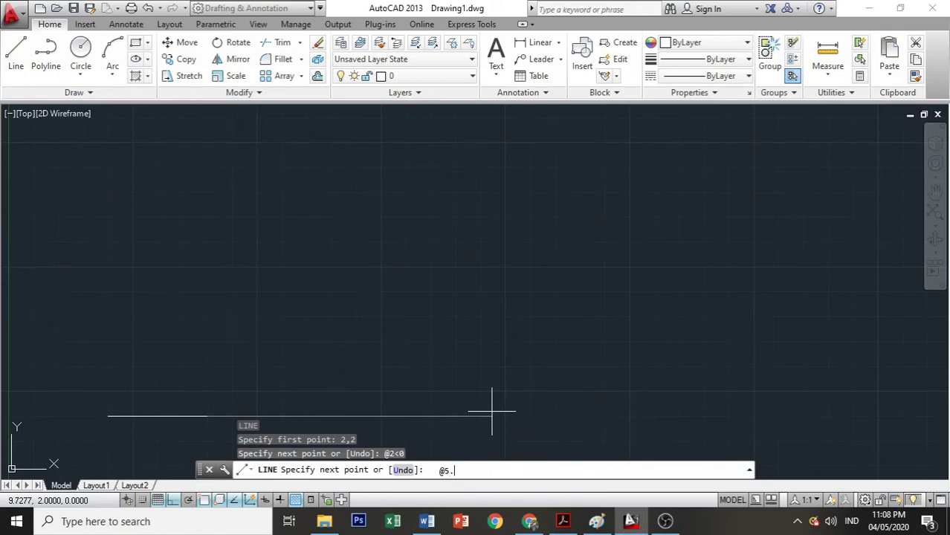
text(06<15)
key(Return)
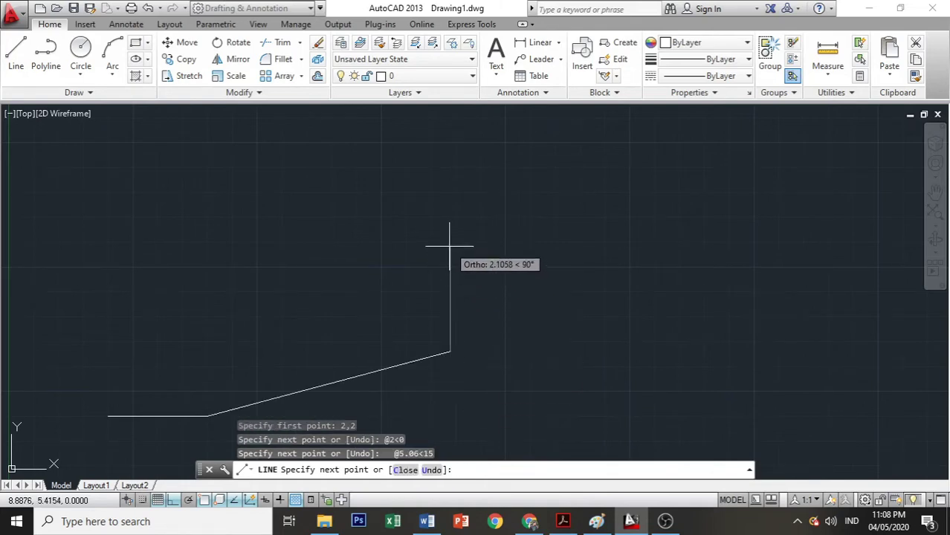
Step: Add a 1.5-unit segment straight up (@1.5<90) and a 1.94-unit segment right (@1.94<0)
key(alt+Tab)
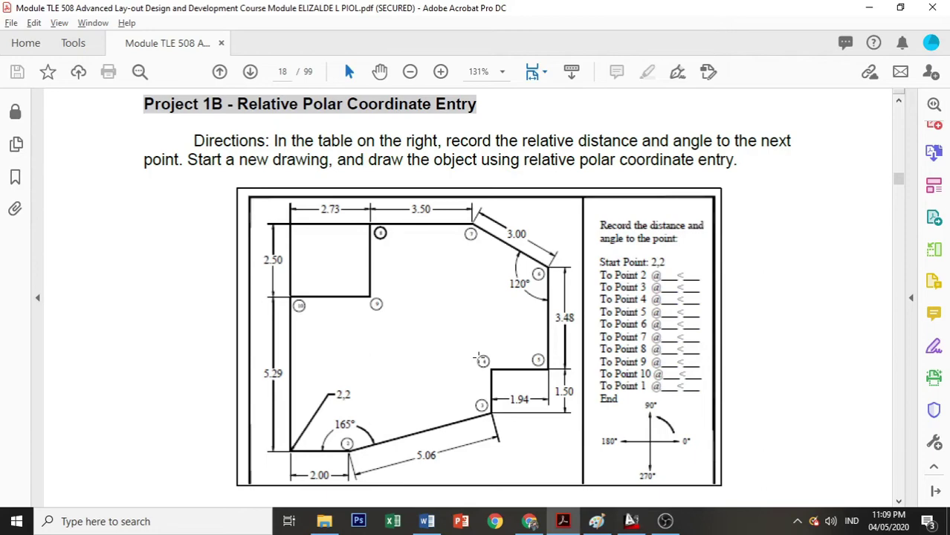
key(alt+Tab)
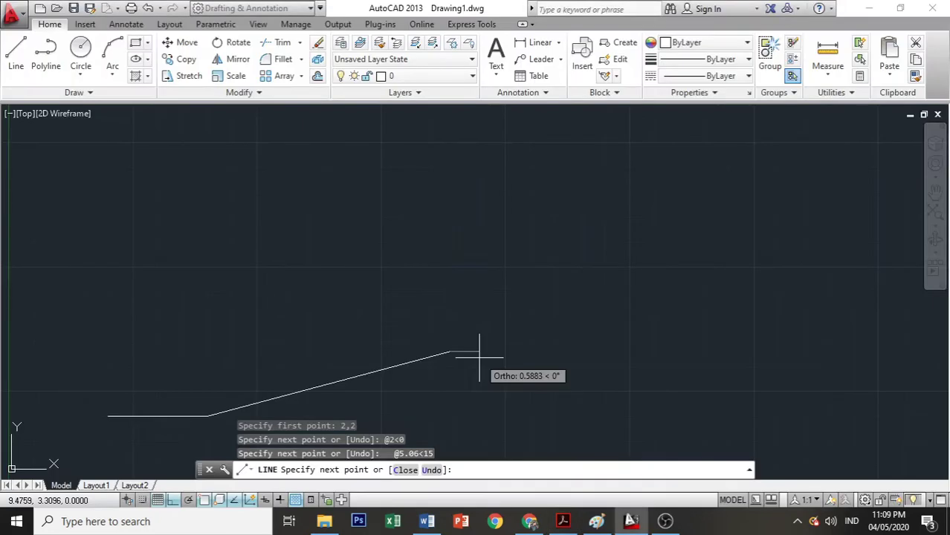
text(@1.)
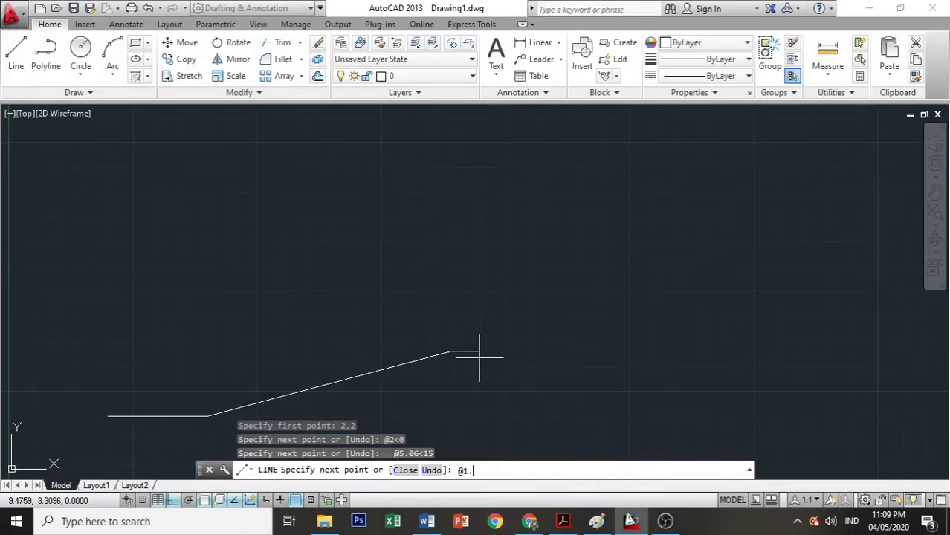
text(5<90)
key(Return)
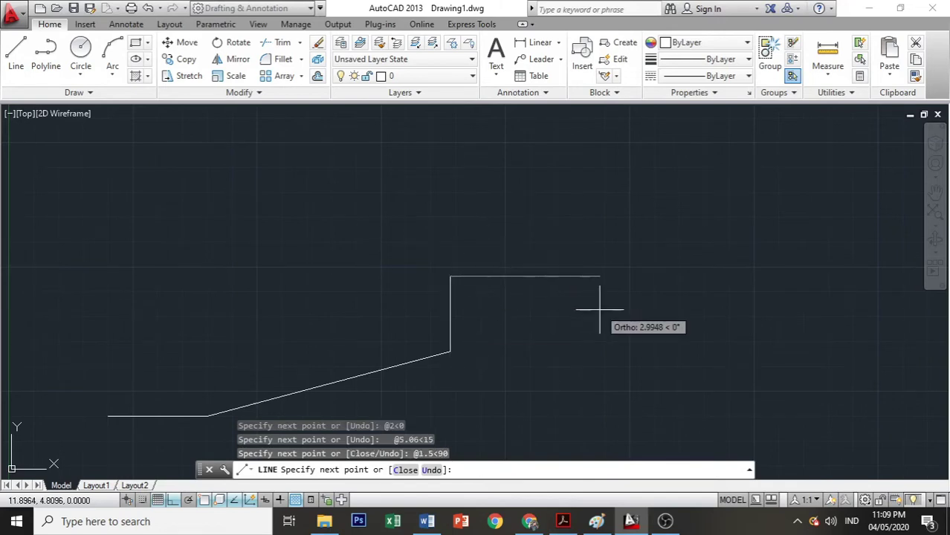
key(alt+Tab)
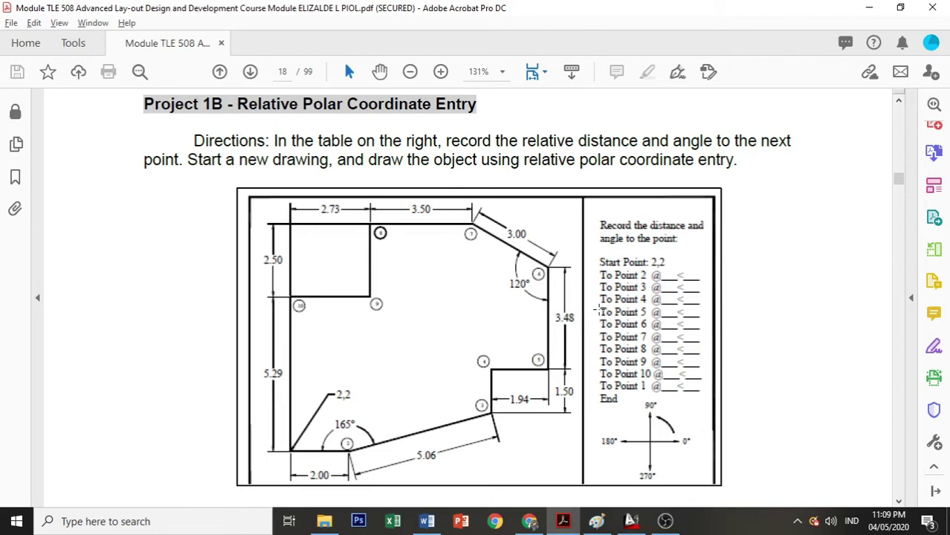
key(alt+Tab)
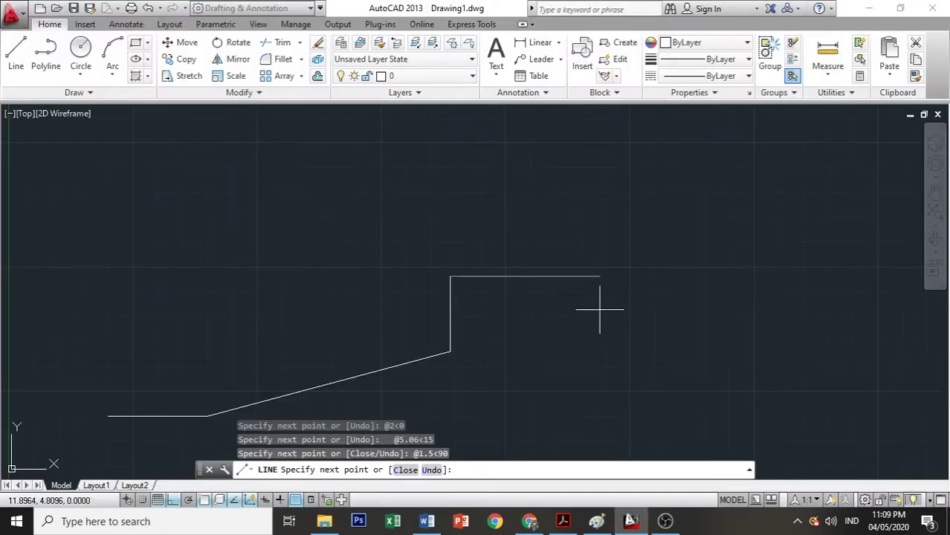
text(@1.94<0)
key(Return)
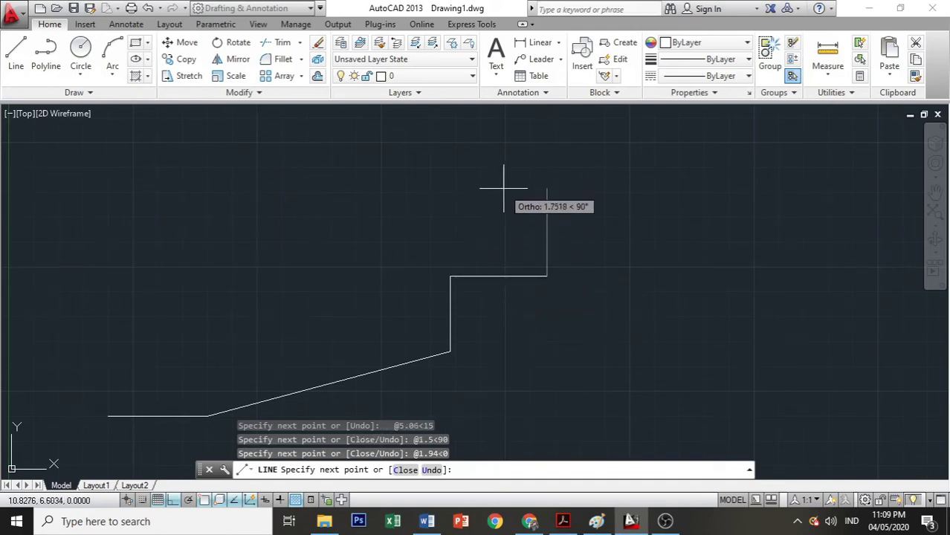
Step: Draw the 3.48-unit vertical segment @3.48<90 after rechecking the PDF
key(alt+Tab)
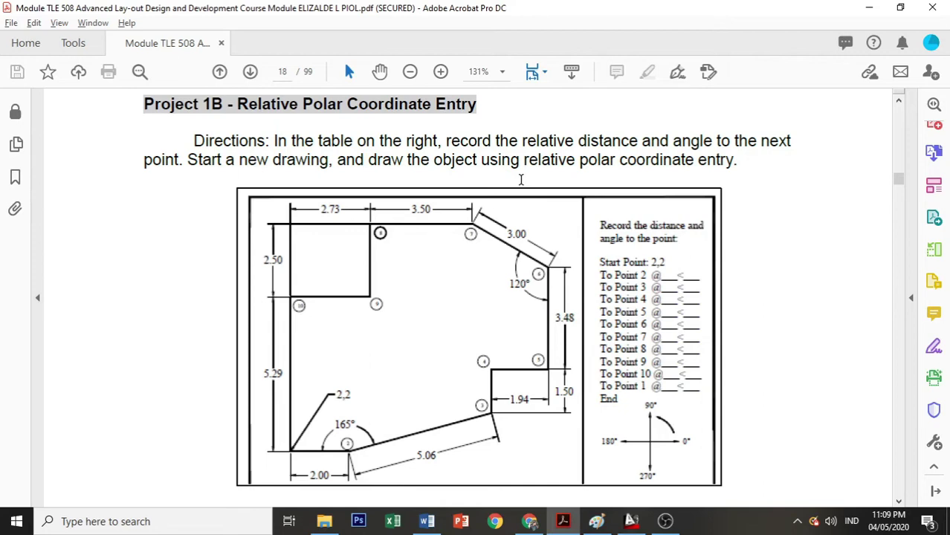
key(alt+Tab)
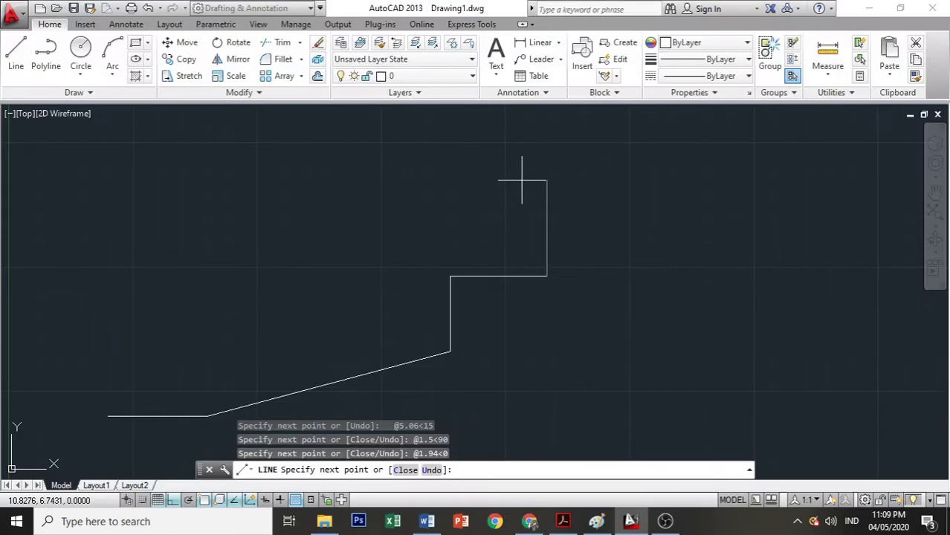
key(alt+Tab)
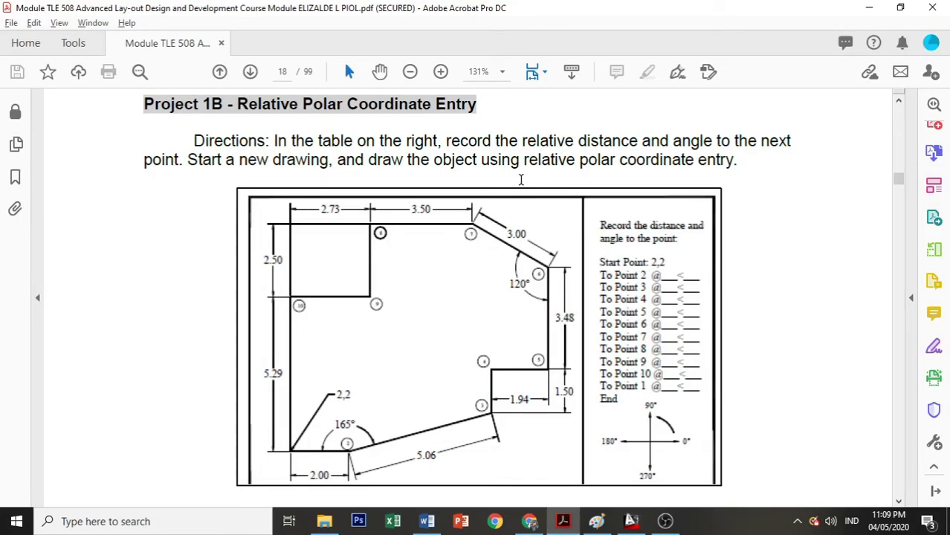
key(alt+Tab)
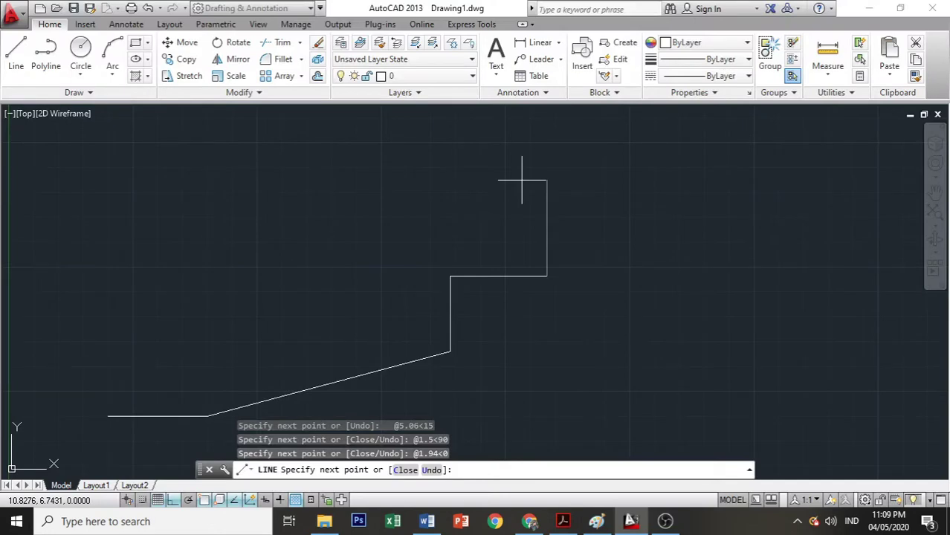
text(@3.48<90)
key(Return)
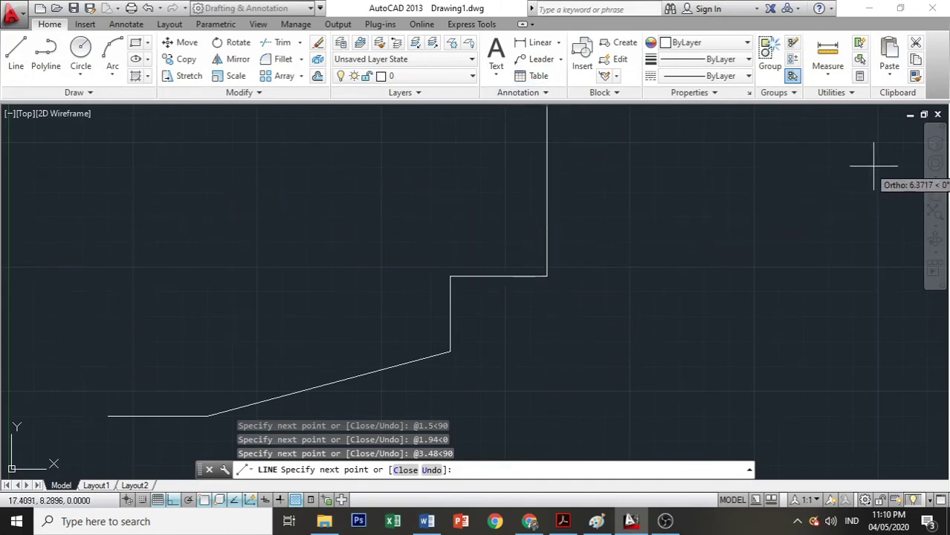
Step: Pan down to reveal the top of the 3.48-unit line, then resume Line and view the PDF
click(935, 193)
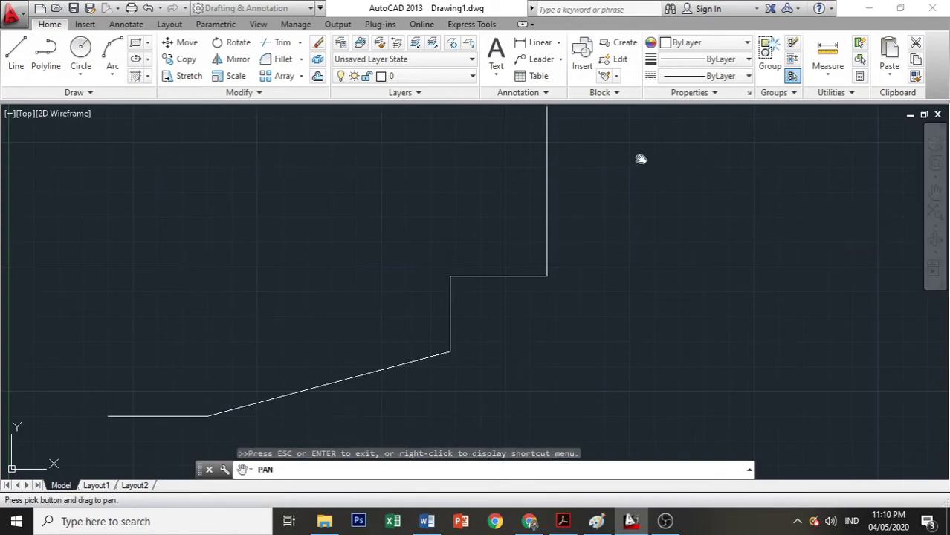
mouse_move(641, 159)
mouse_down()
mouse_move(628, 253)
mouse_move(646, 252)
mouse_up()
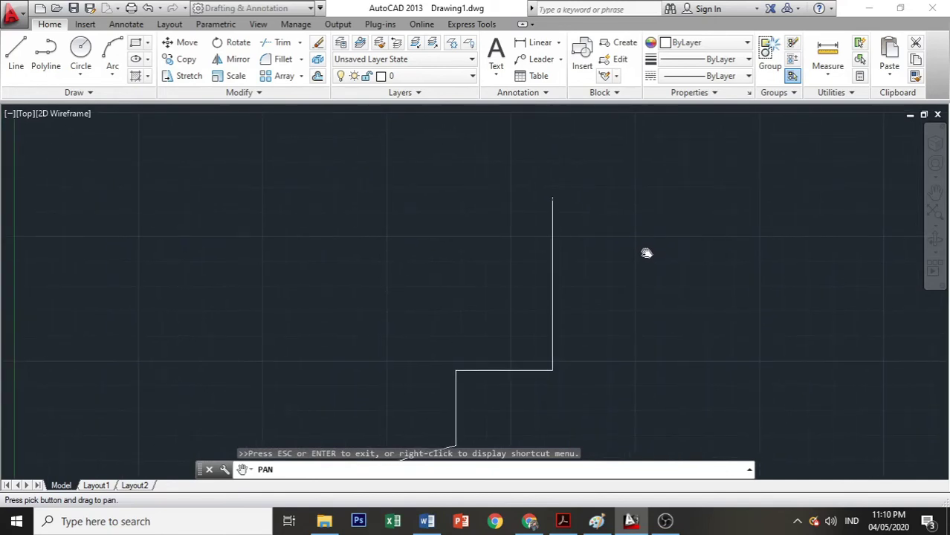
key(Escape)
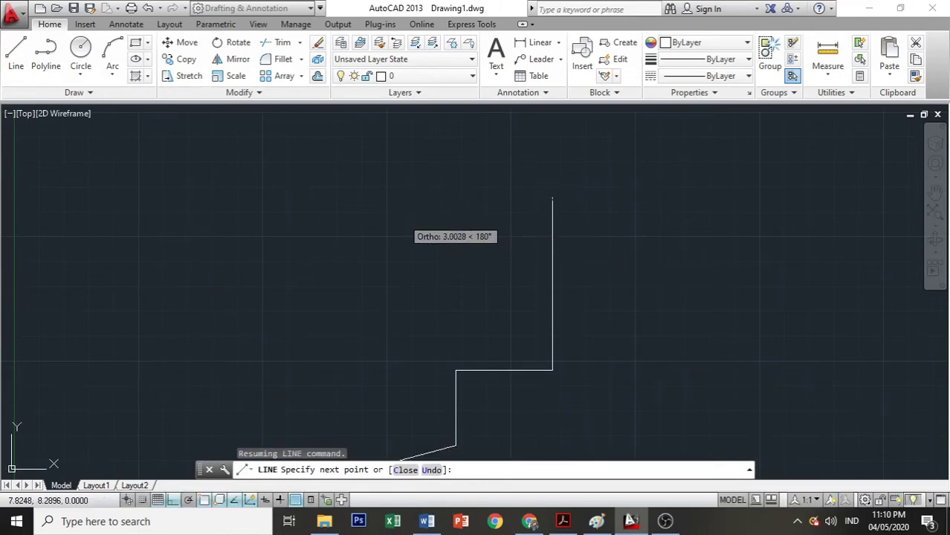
key(alt+Tab)
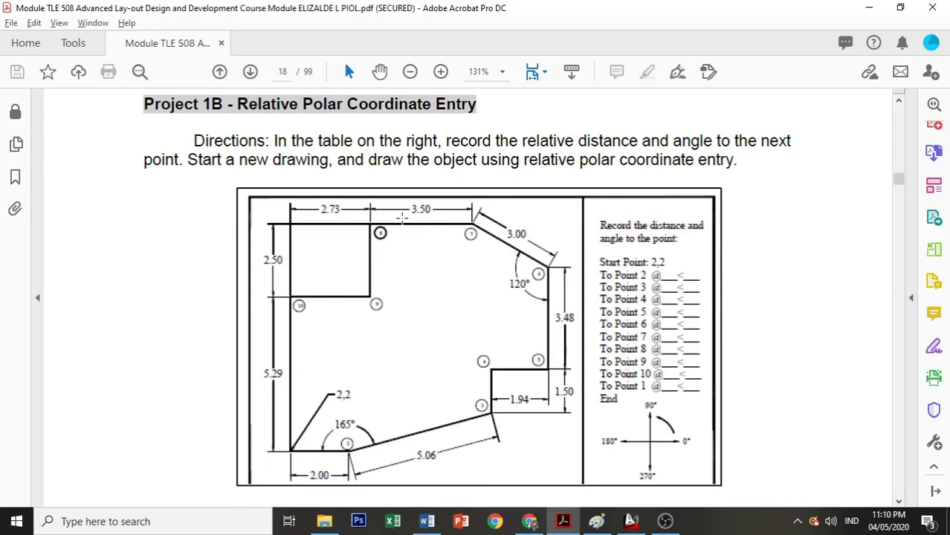
Step: Draw segments @3<150, @3.5<180 and @2.5<270, checking the PDF between each
key(alt+Tab)
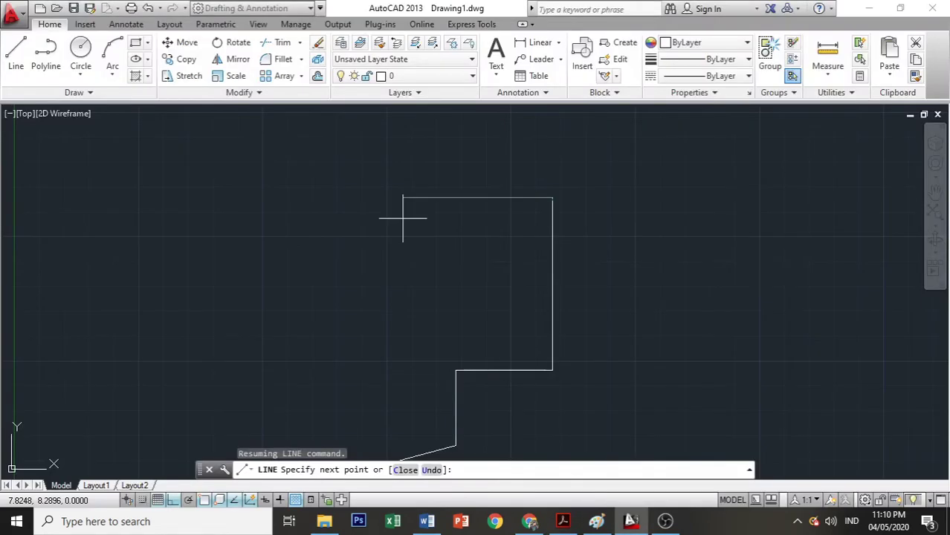
text(@3<150)
key(Return)
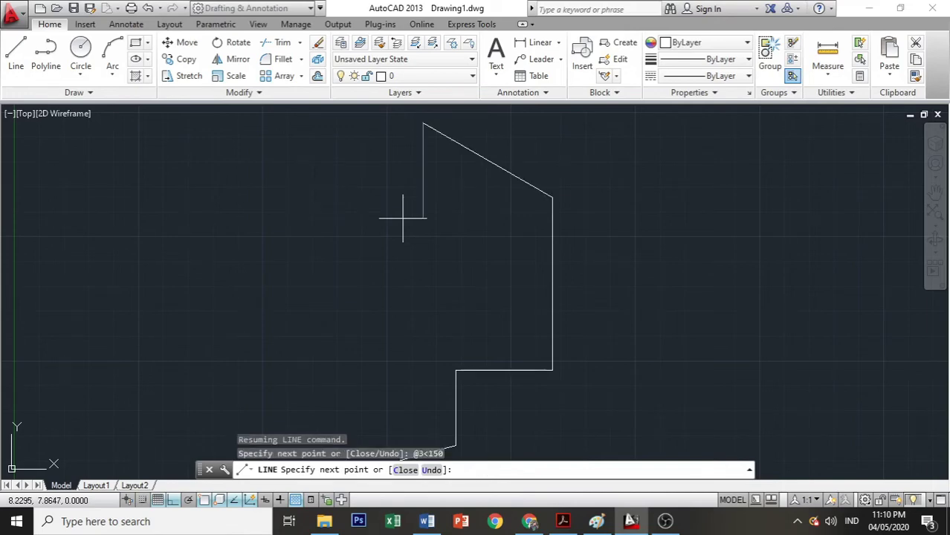
key(alt+Tab)
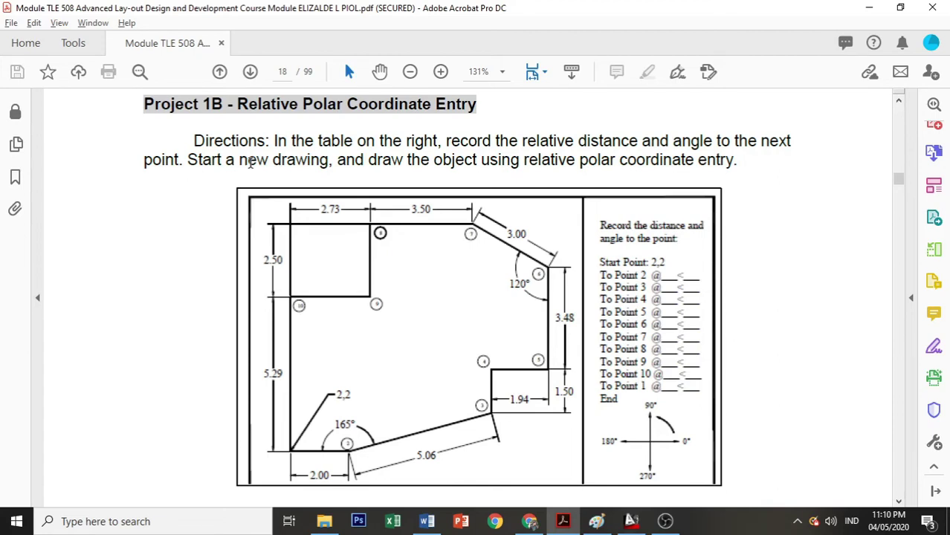
key(alt+Tab)
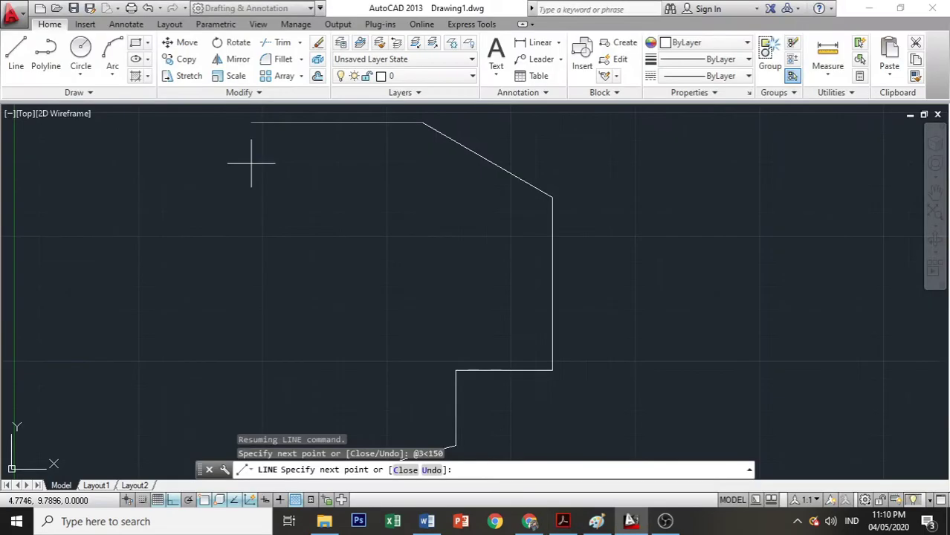
text(@3.5<180)
key(Return)
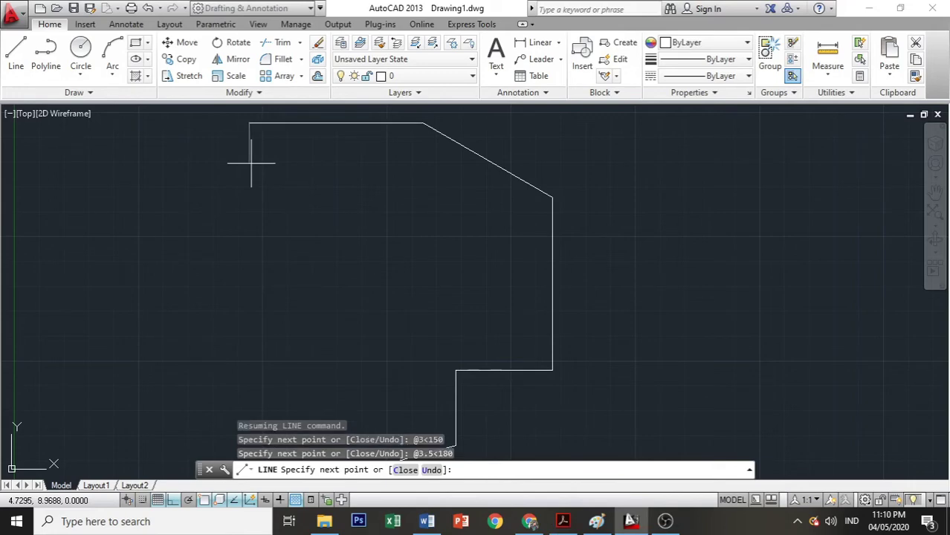
key(alt+Tab)
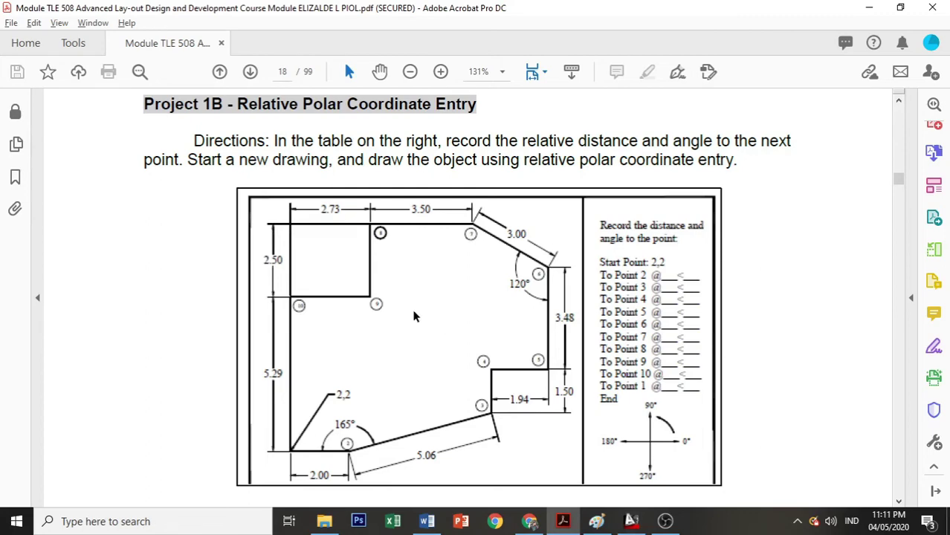
key(alt+Tab)
text(@)
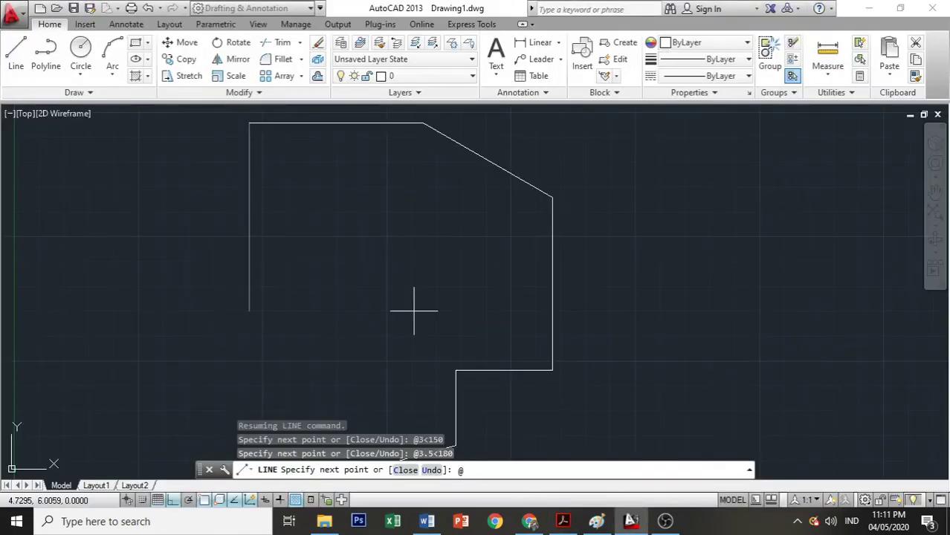
text(2.5<270)
key(Return)
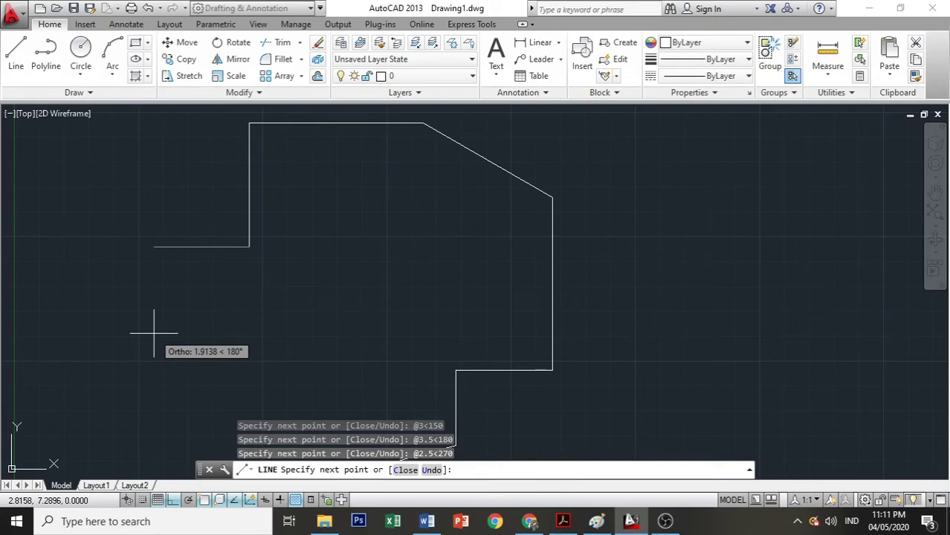
Step: End the line run and start a new line at the downward segment's endpoint
key(Escape)
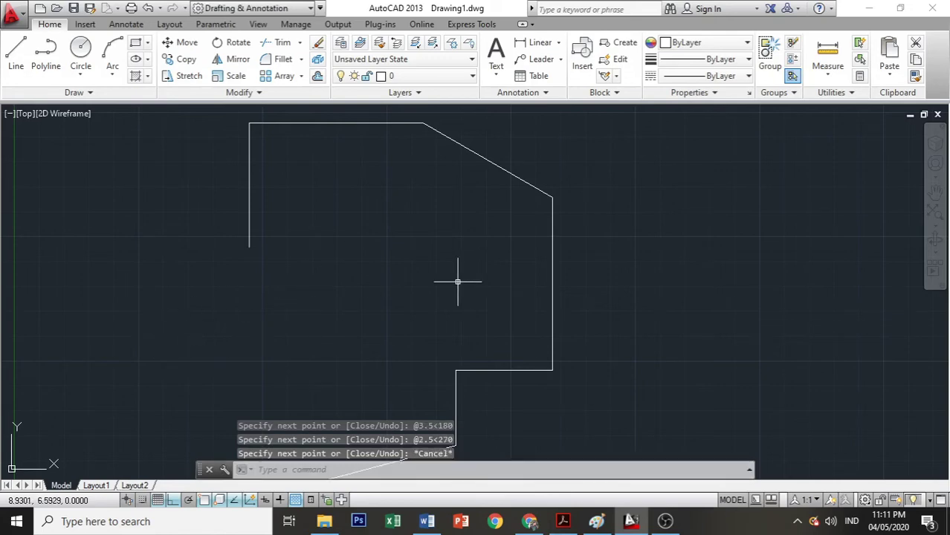
scroll(264, 345, down, 2)
scroll(264, 346, up, 2)
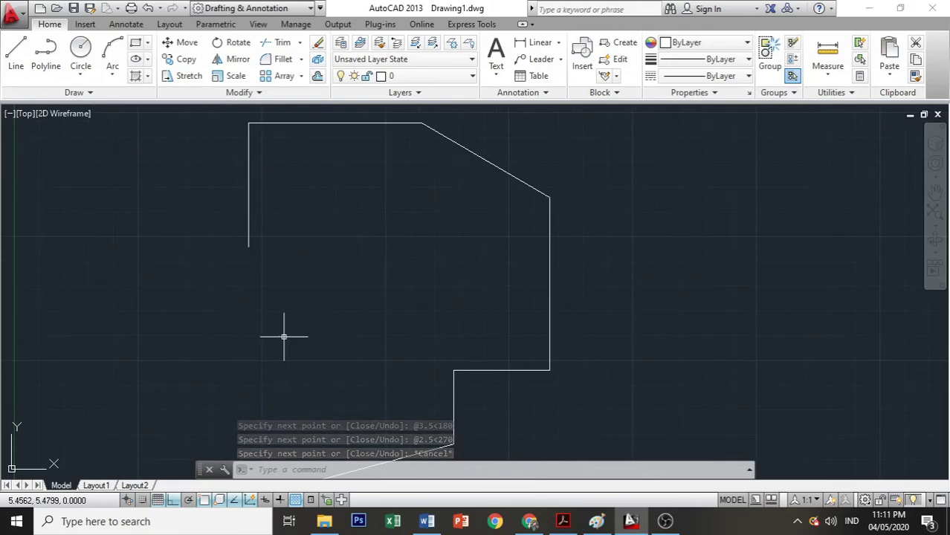
text(l)
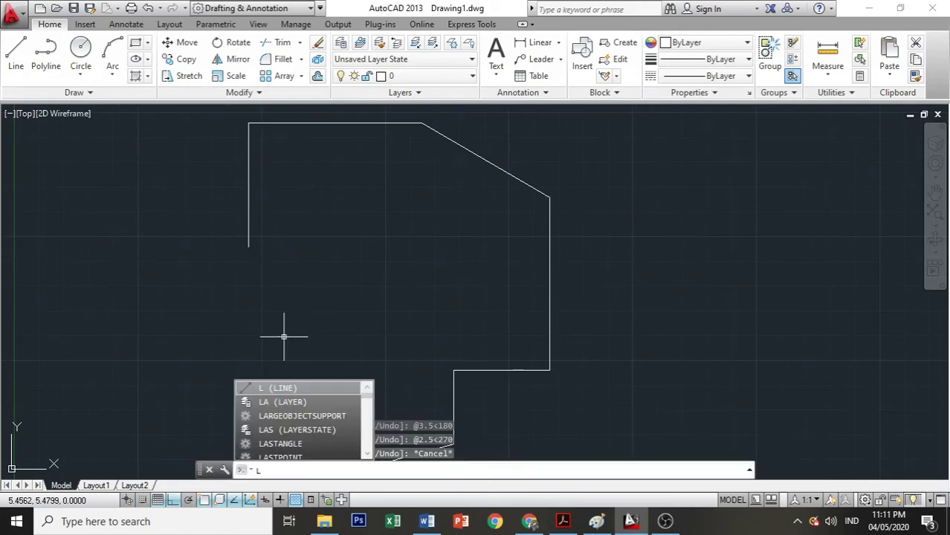
key(Return)
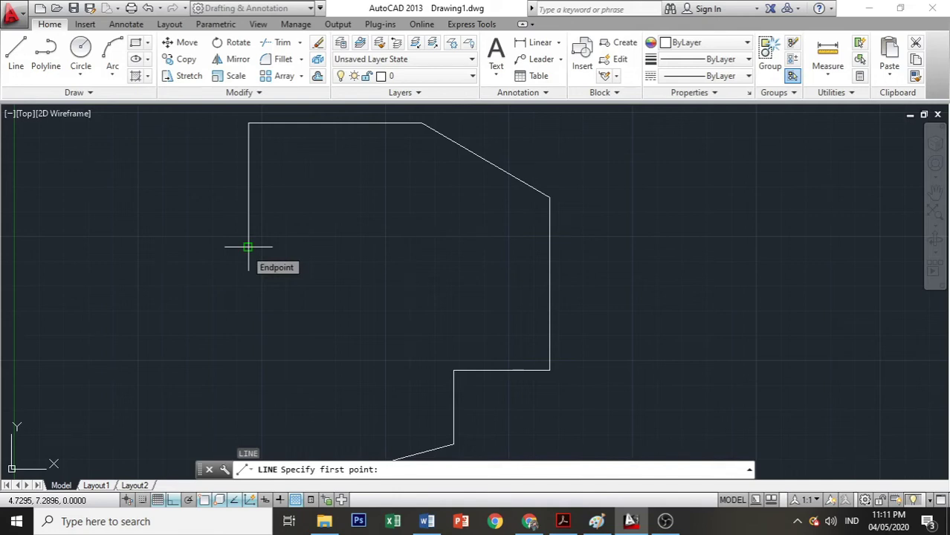
click(248, 246)
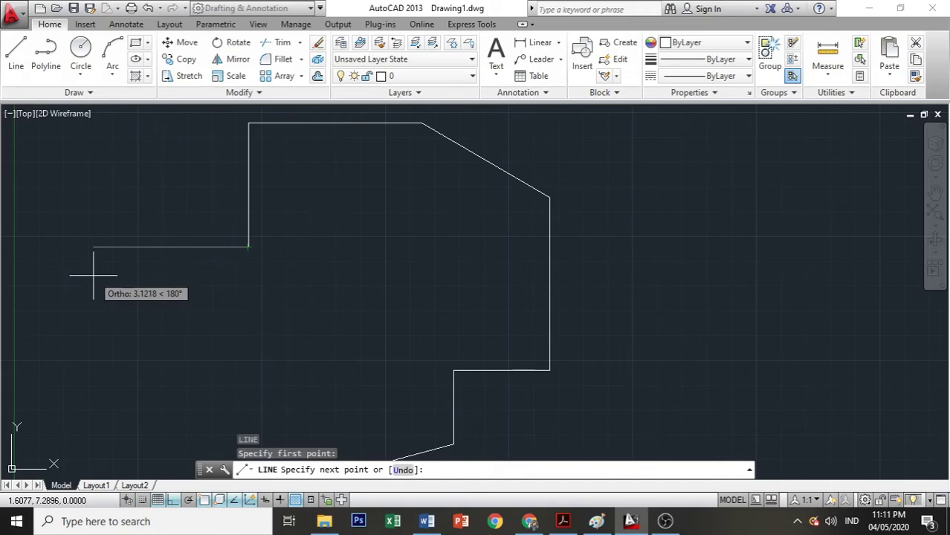
Step: Draw the 2.73-unit segment left (@2.73<180), then zoom out and pan the outline into view
key(alt+Tab)
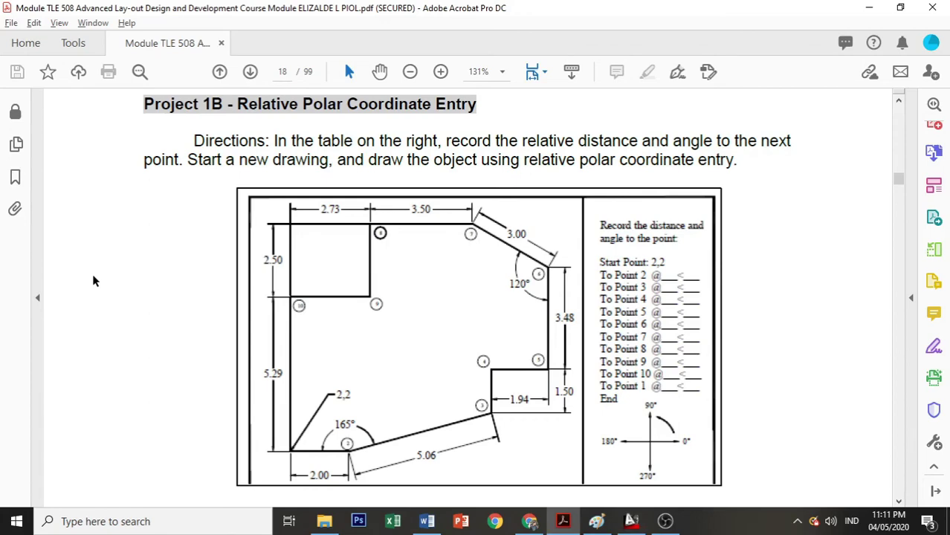
key(alt+Tab)
text(@)
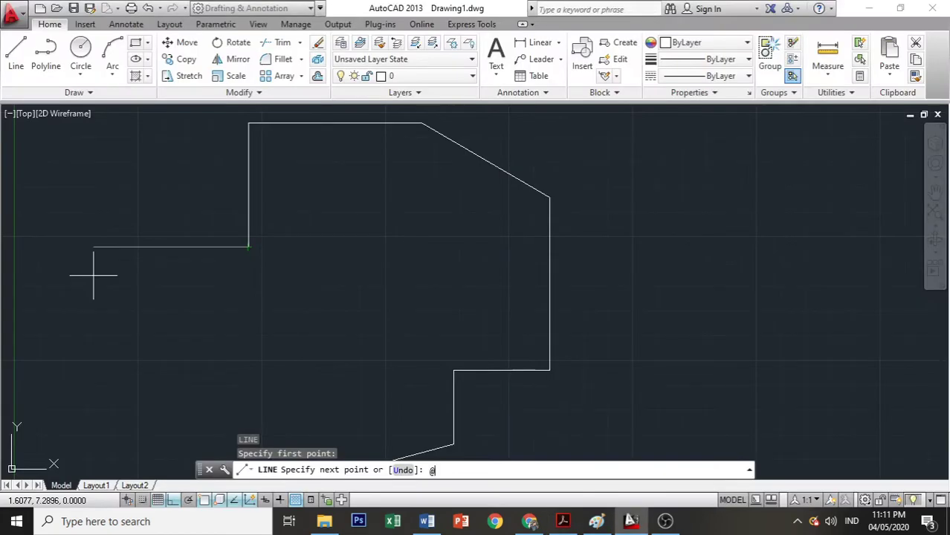
text(2.73<180)
key(Return)
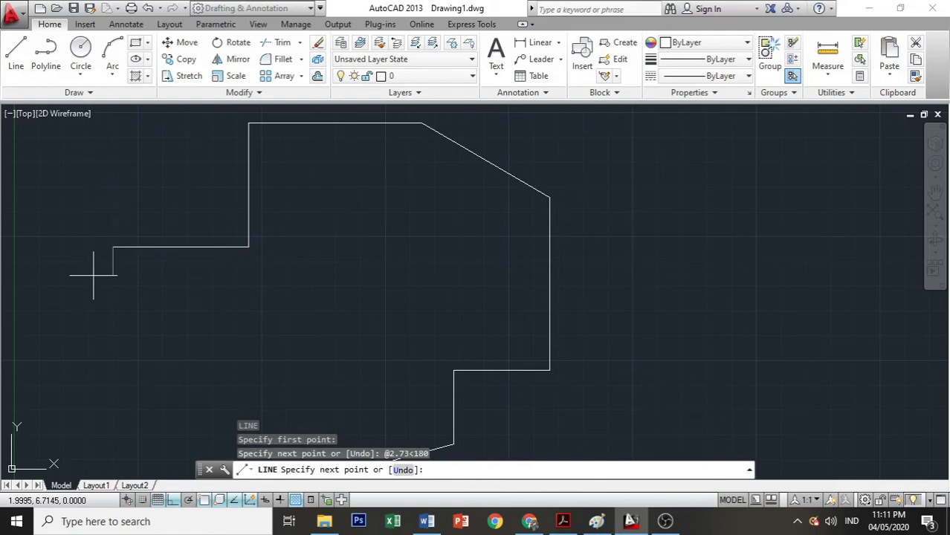
scroll(114, 399, down, 2)
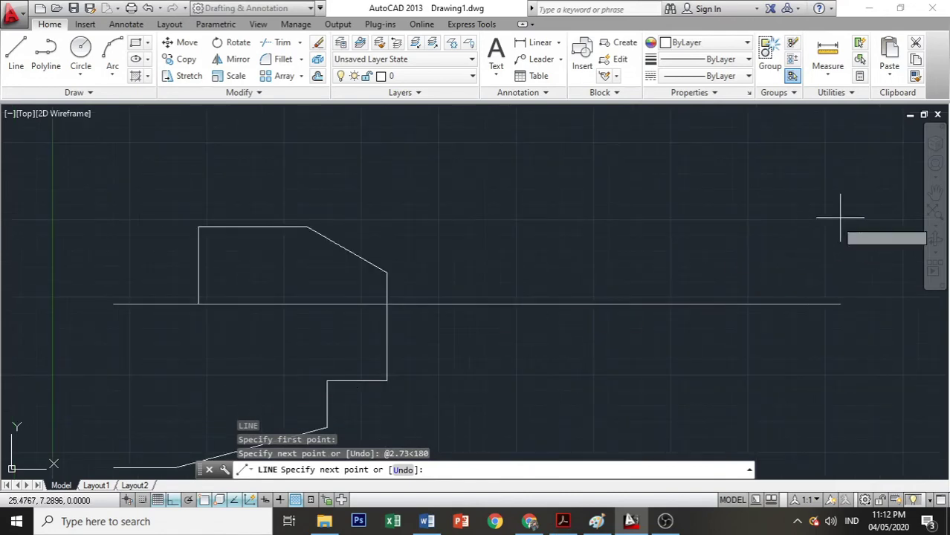
click(934, 192)
drag(478, 342, 721, 267)
Step: Close the outline with the final 5.29-unit side @5.29<270 and end the Line command
key(Escape)
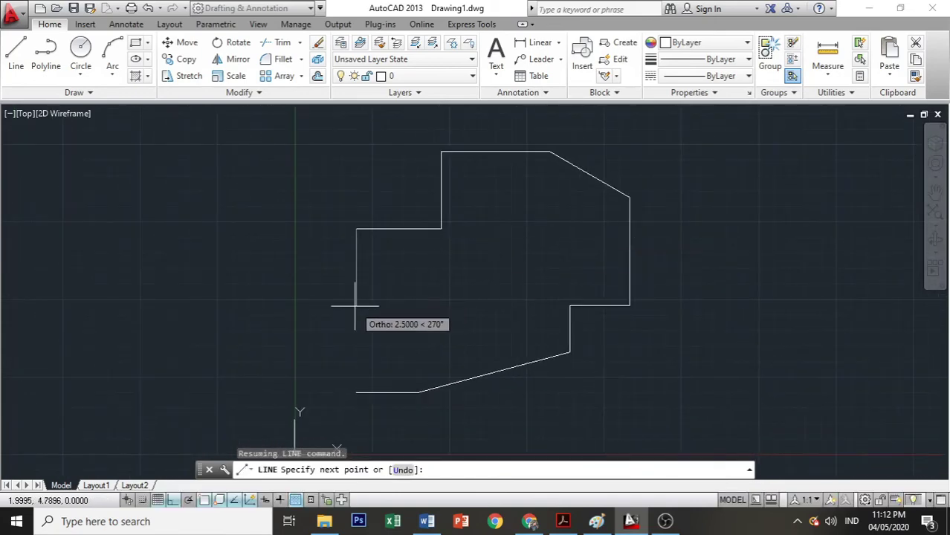
key(alt+Tab)
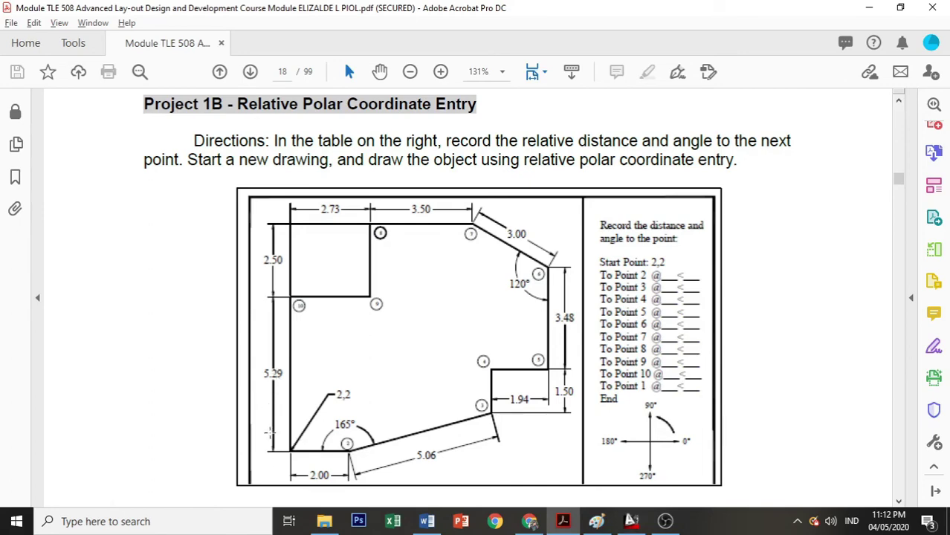
key(alt+Tab)
click(356, 228)
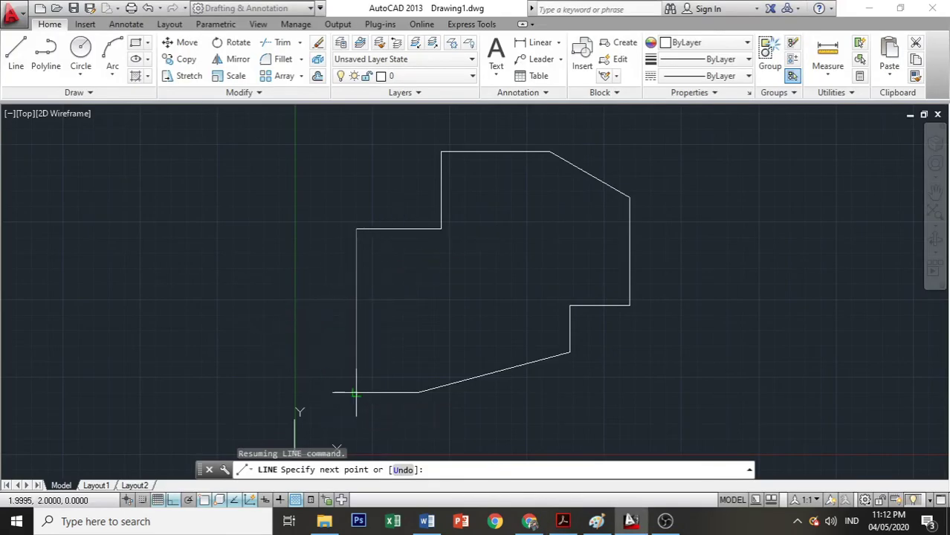
key(alt+Tab)
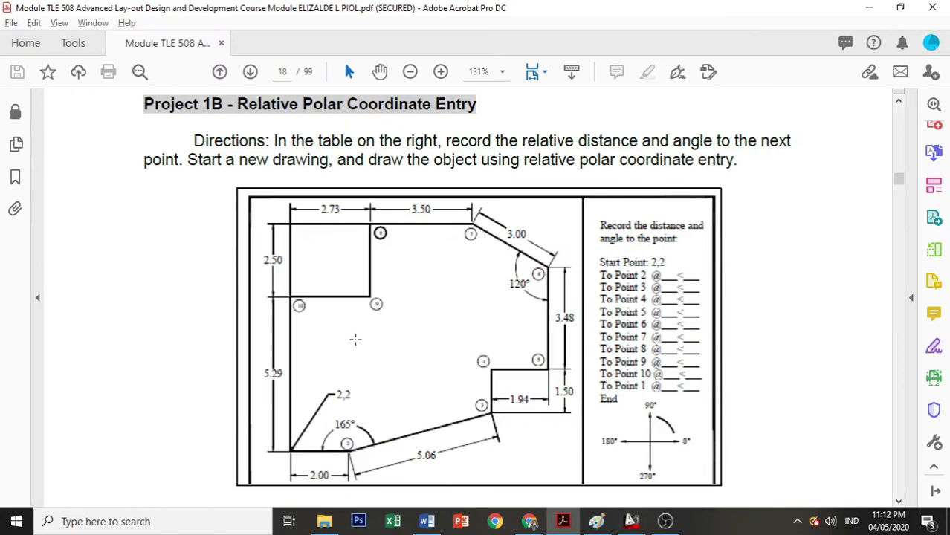
key(alt+Tab)
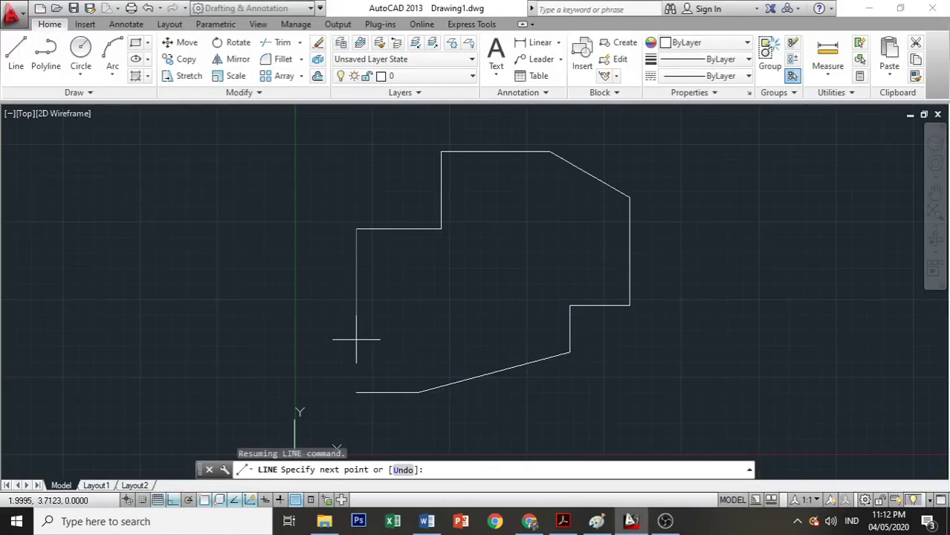
text(@)
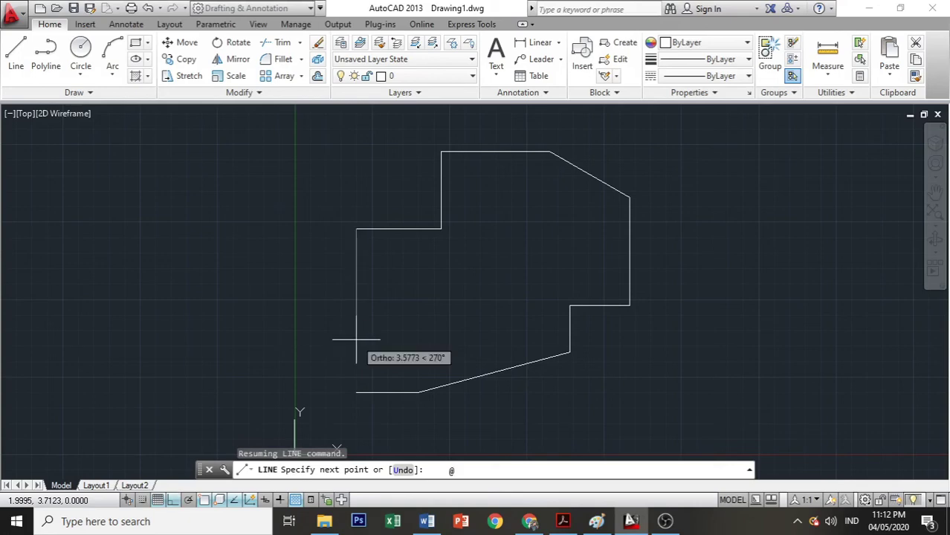
text(5.29)
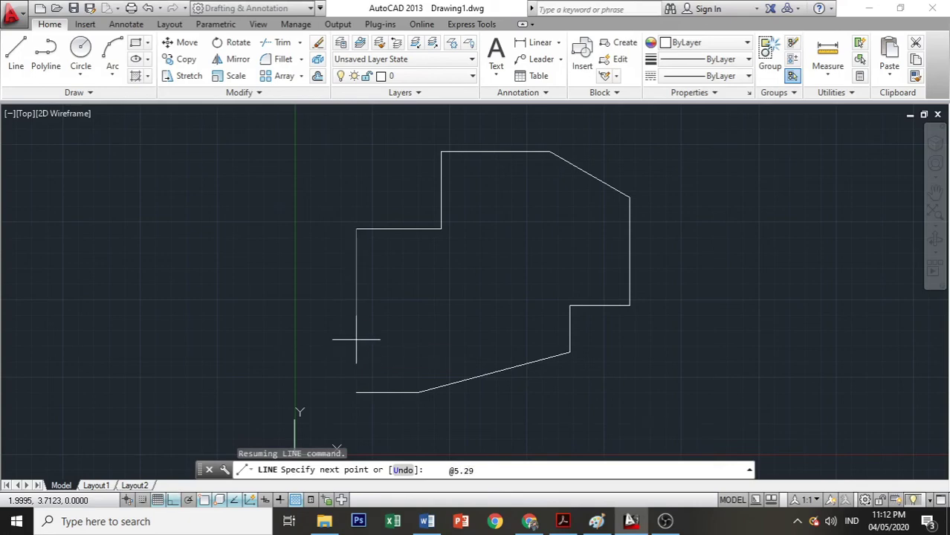
text(<270)
key(Return)
key(Escape)
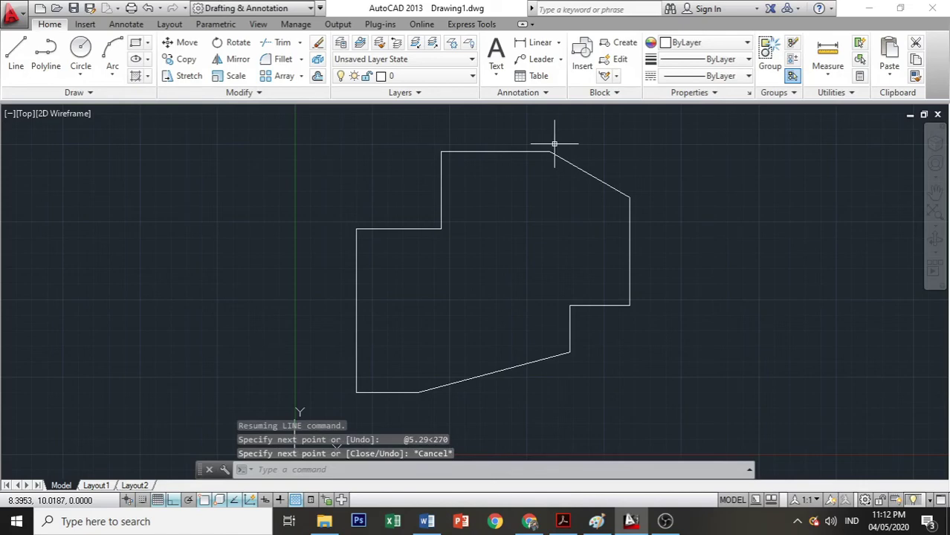
key(alt+Tab)
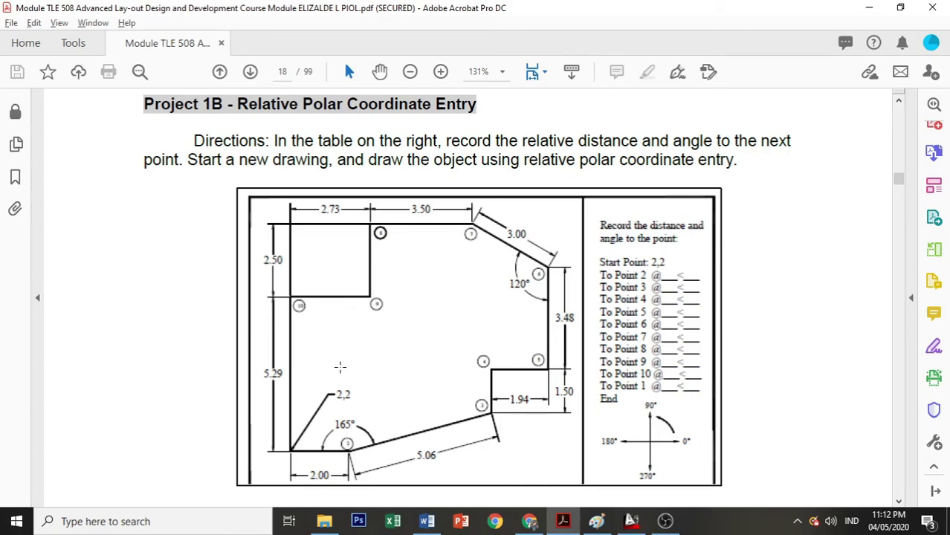
Step: Pan the view and use Zoom Extents so the closed outline fills the drawing area
key(alt+Tab)
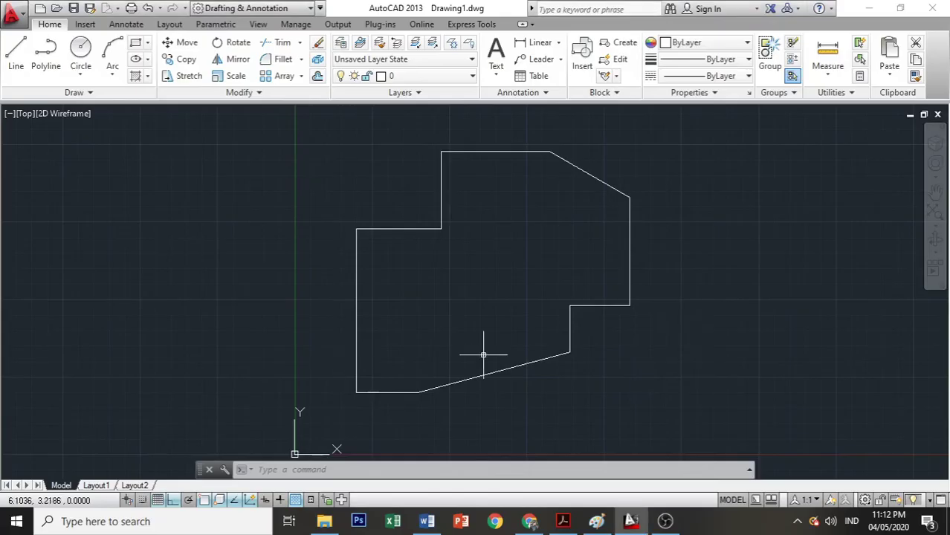
click(938, 192)
mouse_move(499, 281)
mouse_down()
mouse_move(603, 289)
mouse_move(399, 310)
mouse_move(509, 287)
mouse_move(461, 293)
mouse_move(683, 299)
mouse_move(446, 313)
mouse_move(565, 296)
mouse_move(702, 296)
mouse_move(302, 327)
mouse_move(475, 300)
mouse_up()
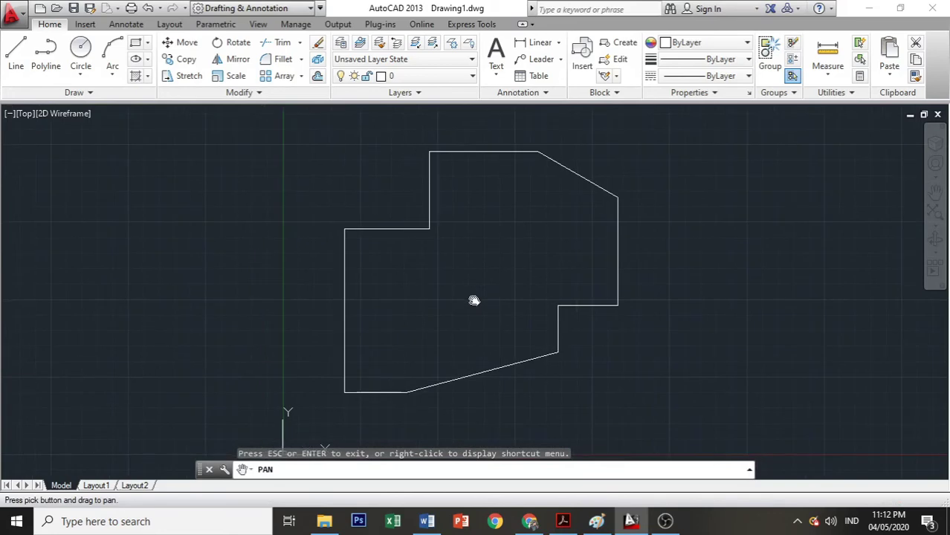
click(936, 215)
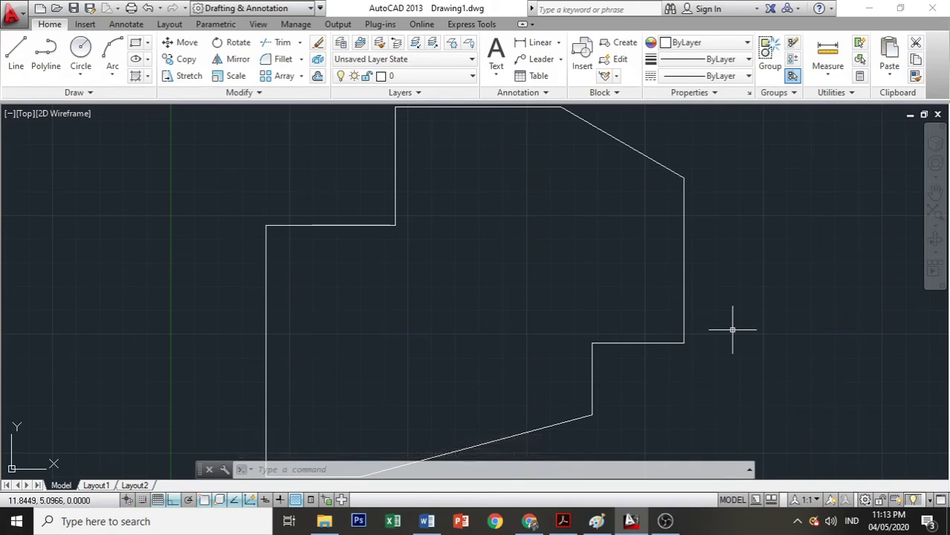
click(935, 226)
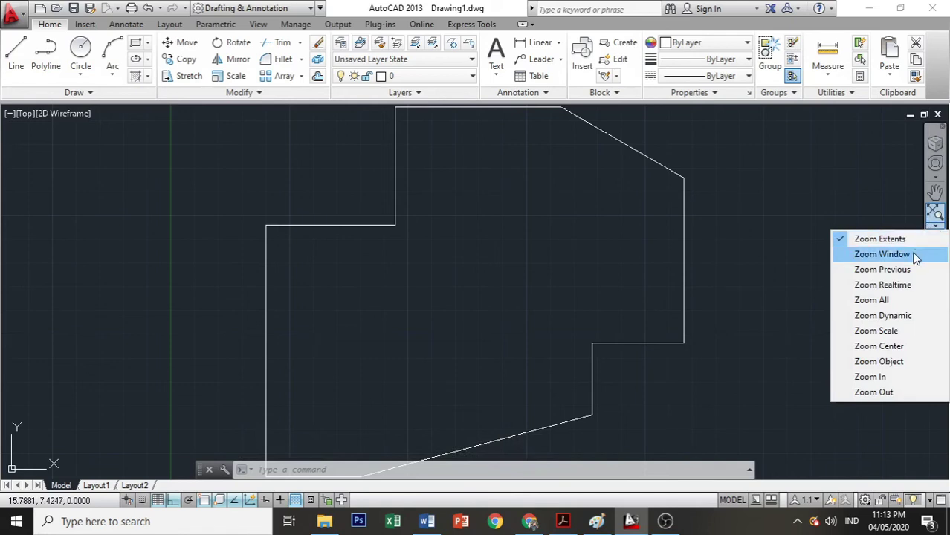
click(915, 256)
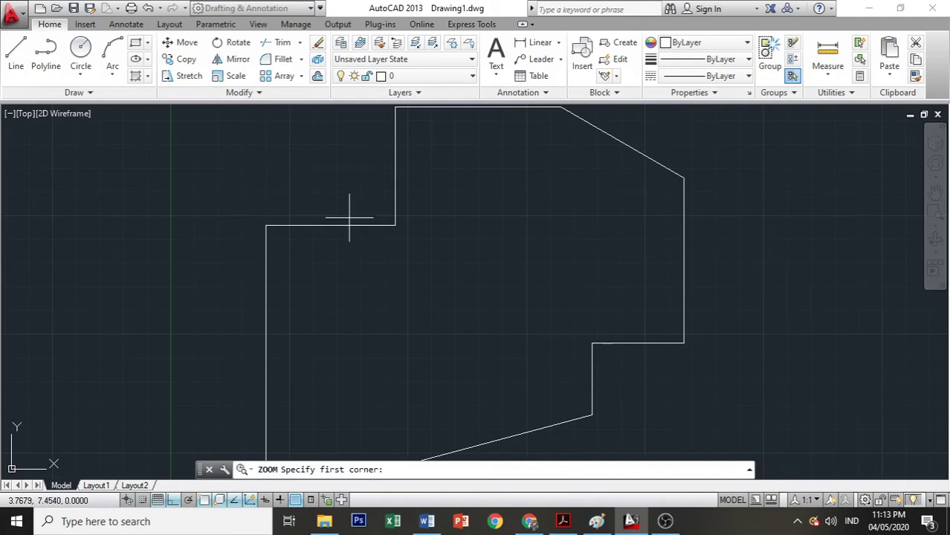
click(208, 173)
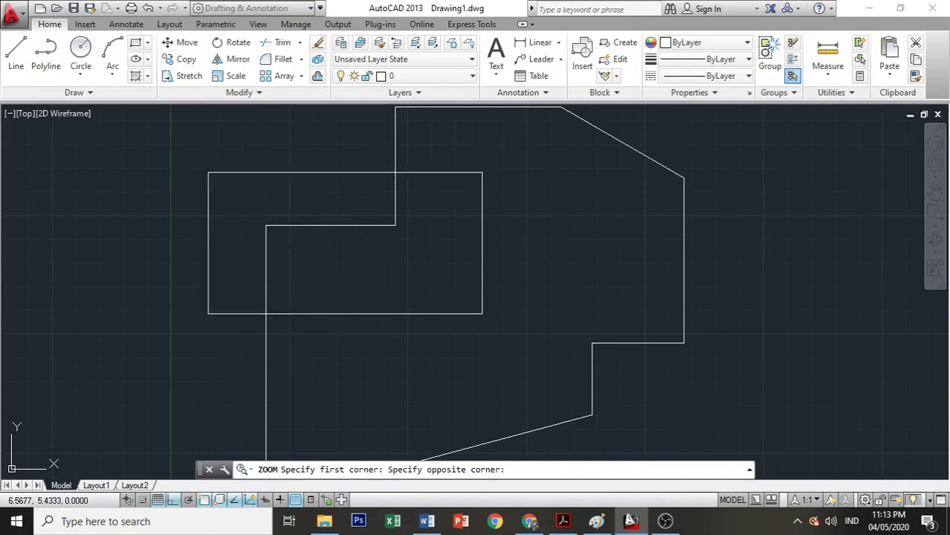
click(483, 316)
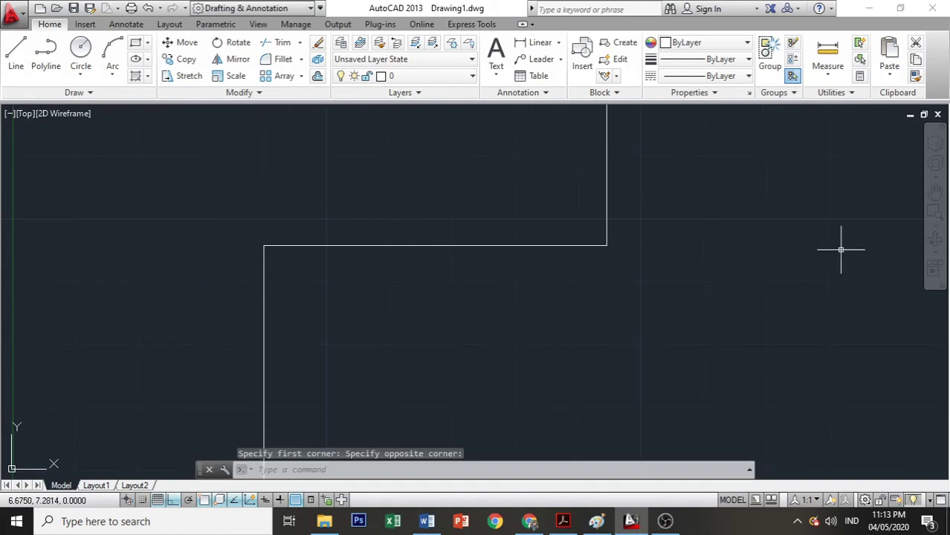
click(935, 224)
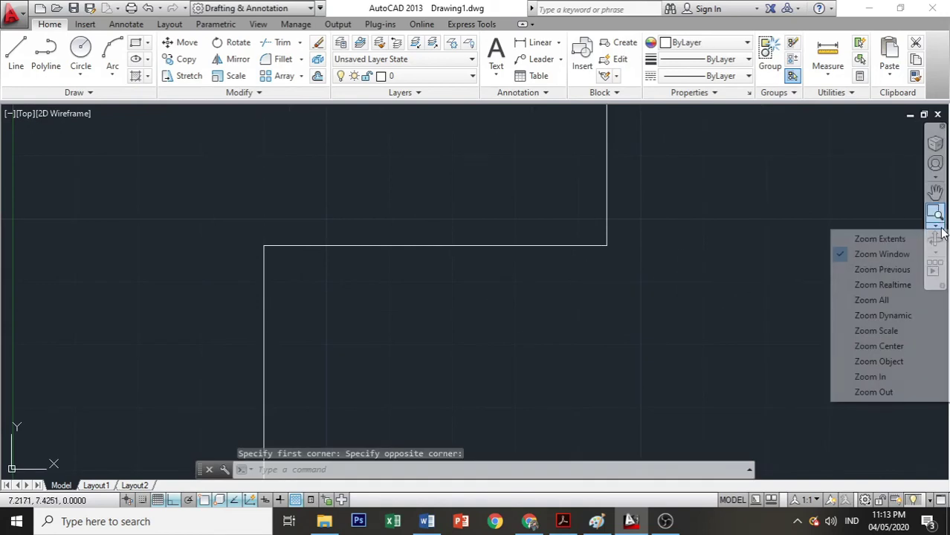
click(901, 242)
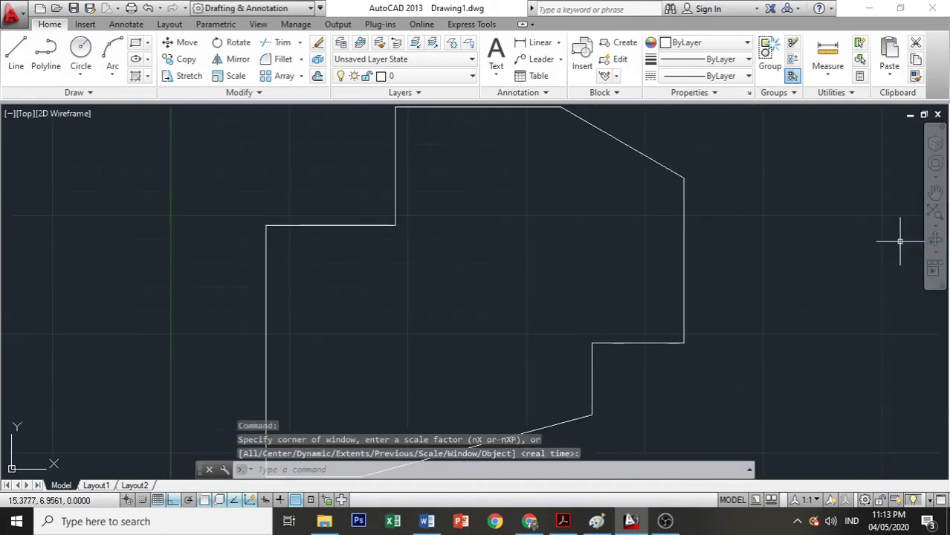
click(936, 224)
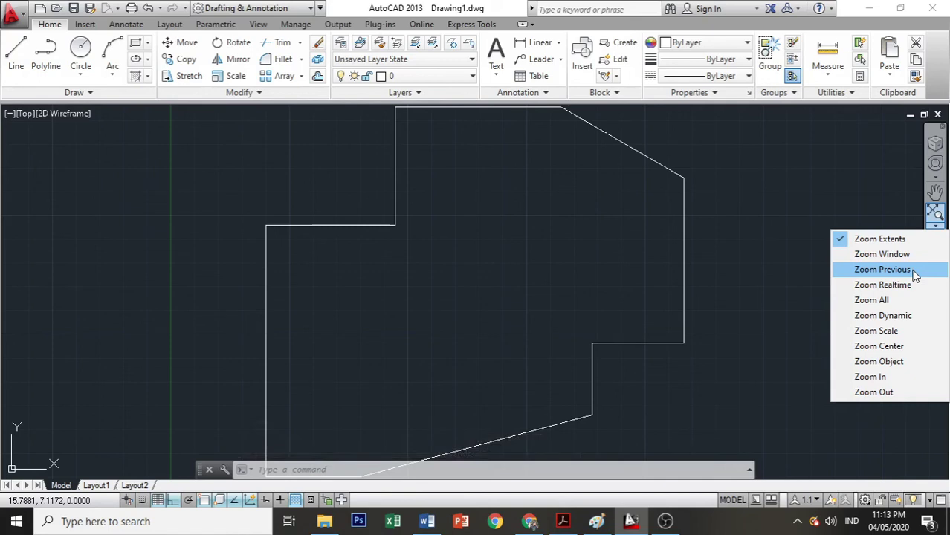
click(914, 271)
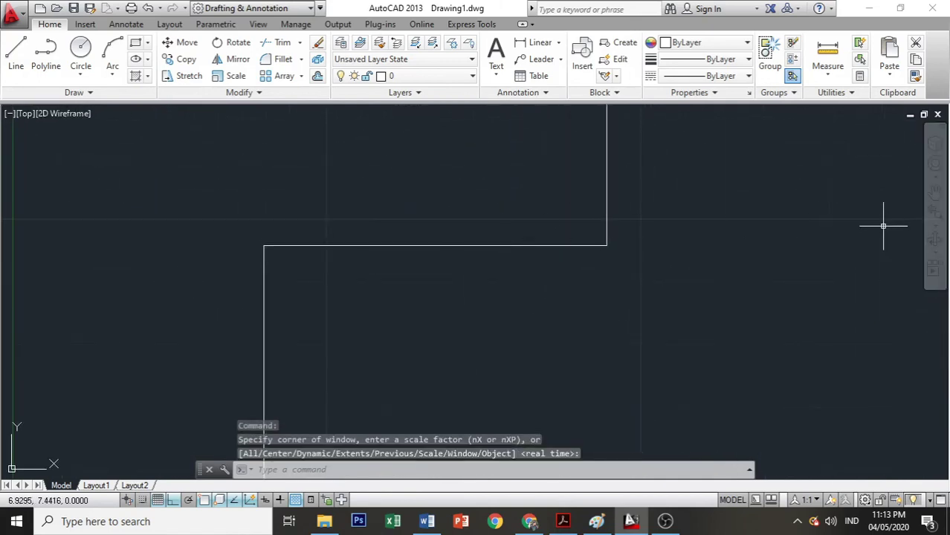
click(931, 227)
click(896, 241)
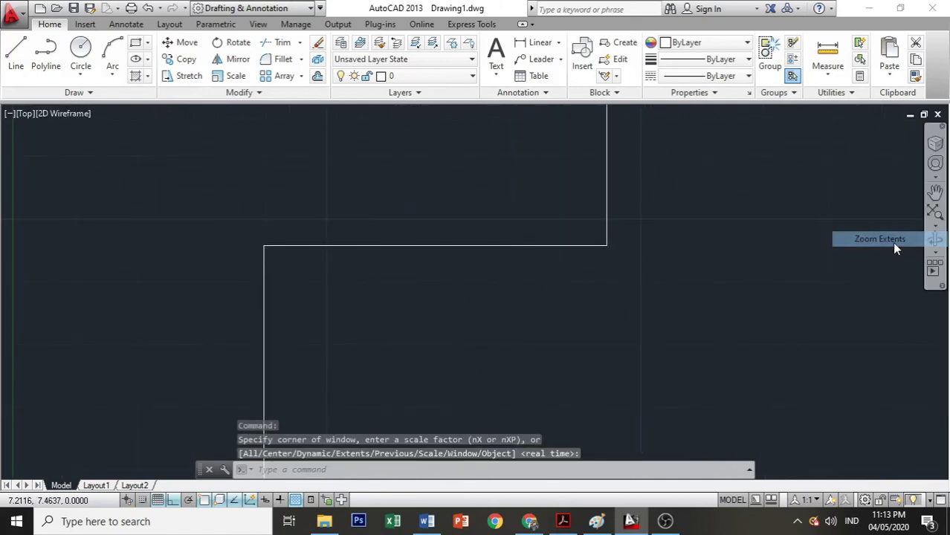
click(934, 225)
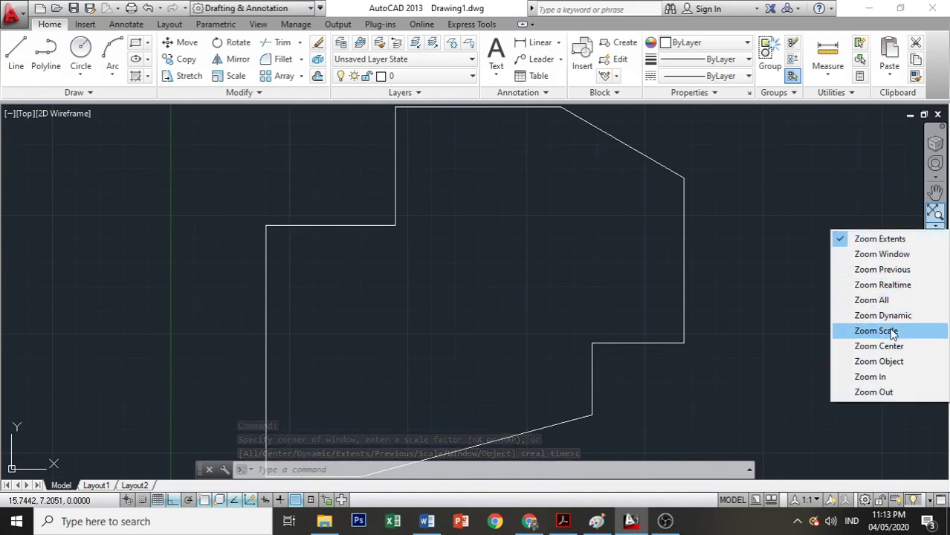
click(891, 379)
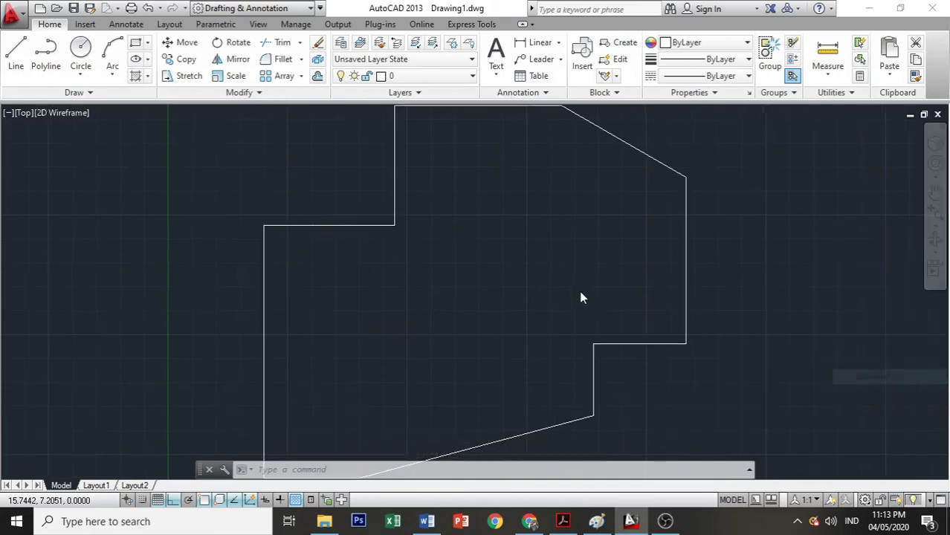
click(936, 226)
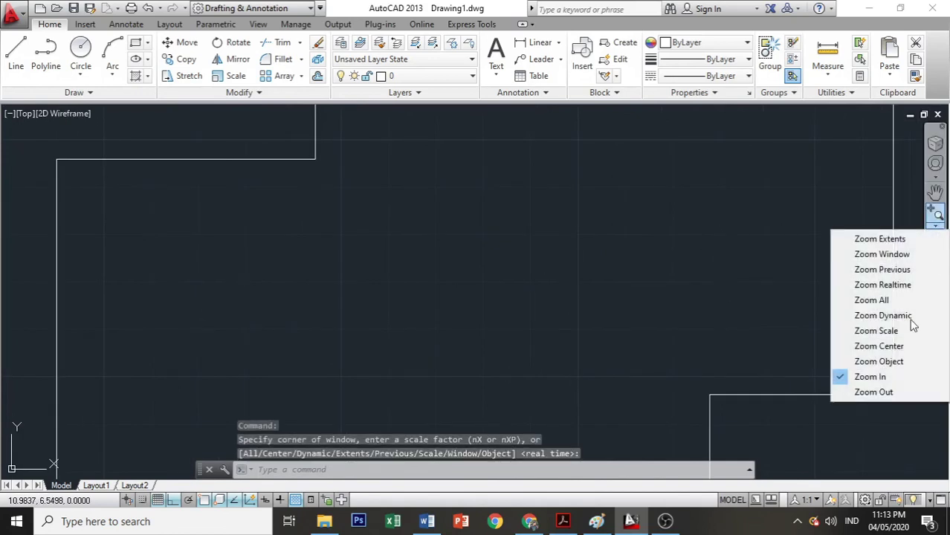
click(892, 391)
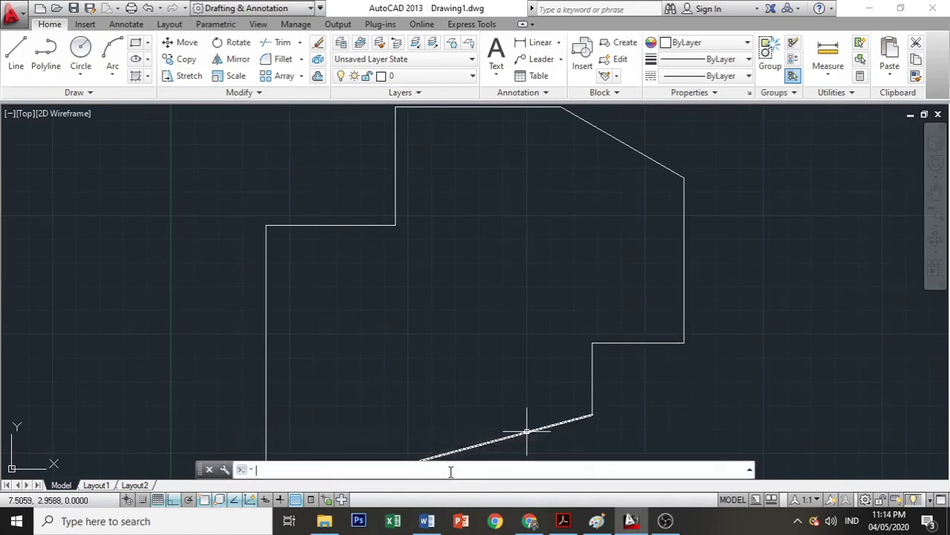
text(z)
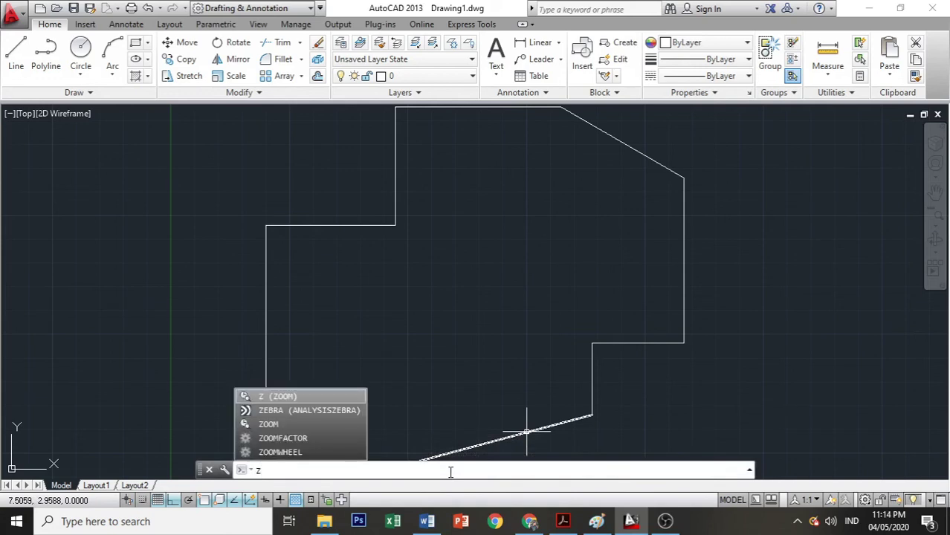
key(Return)
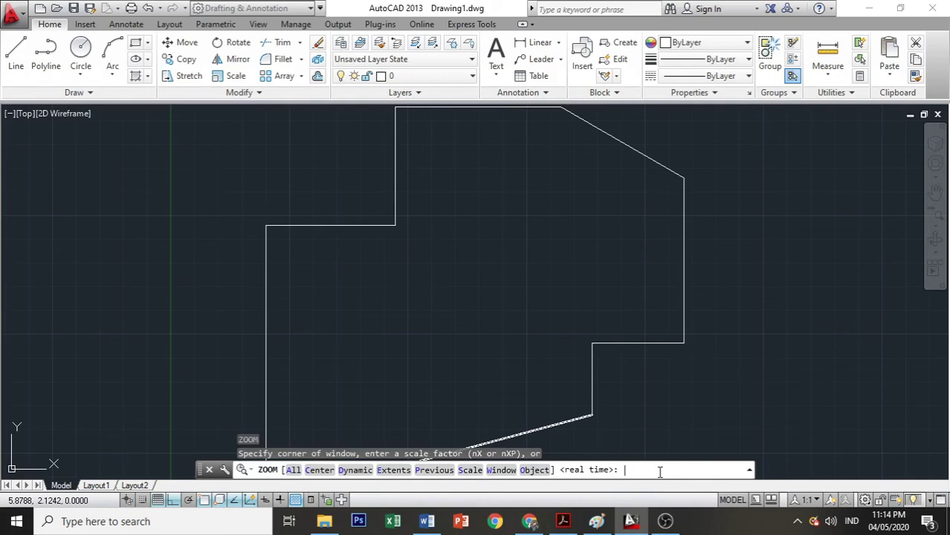
text(w)
key(Return)
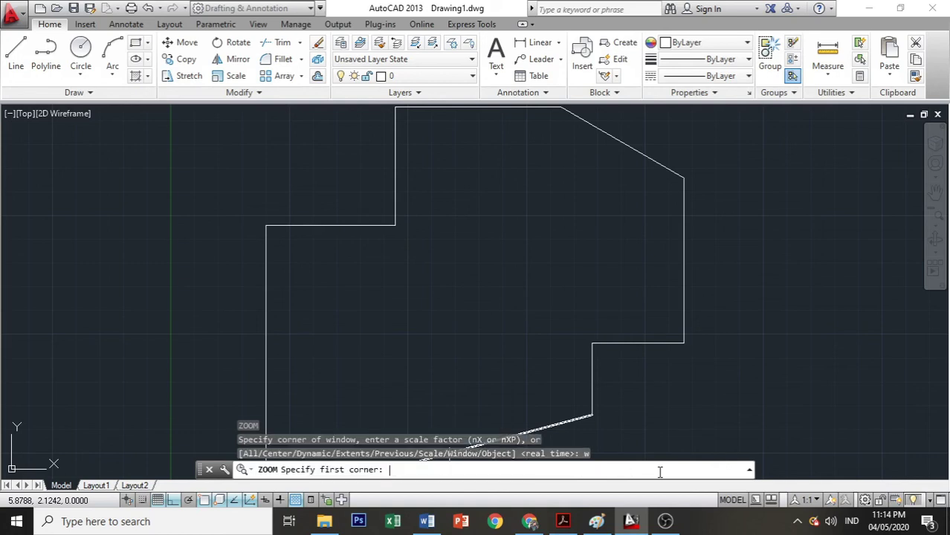
click(557, 269)
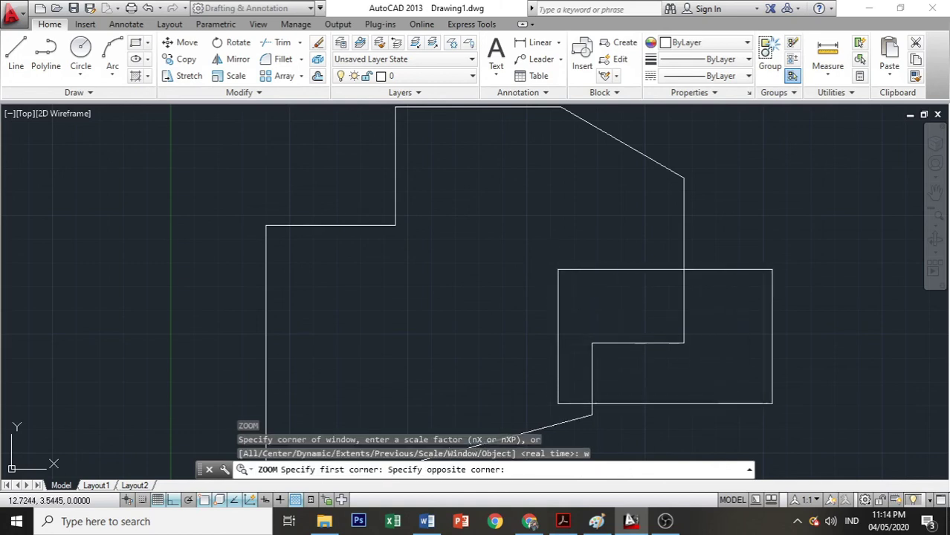
click(780, 403)
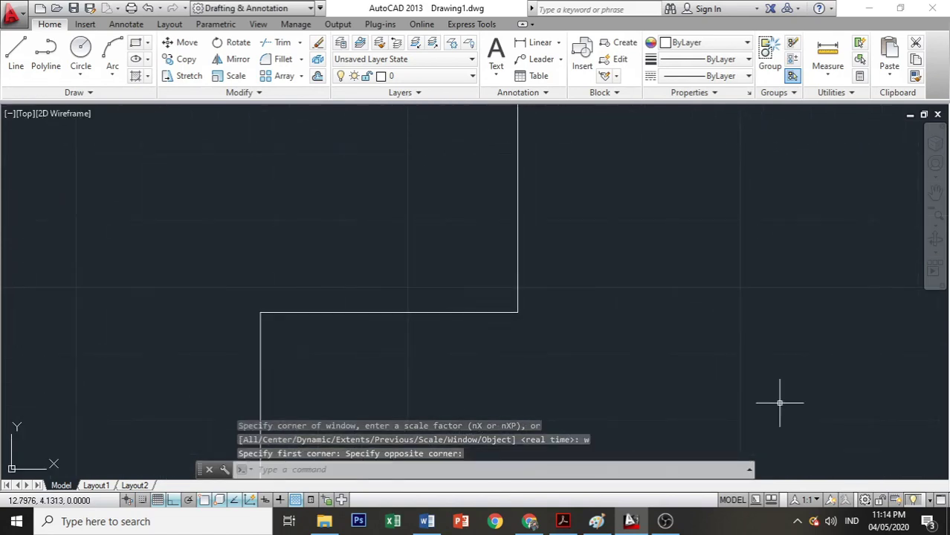
text(z)
key(Return)
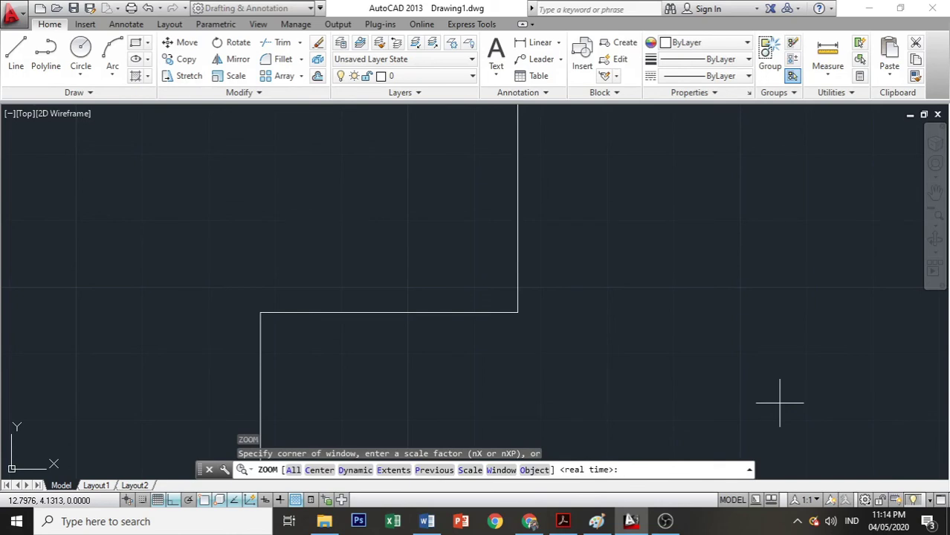
text(e)
key(Return)
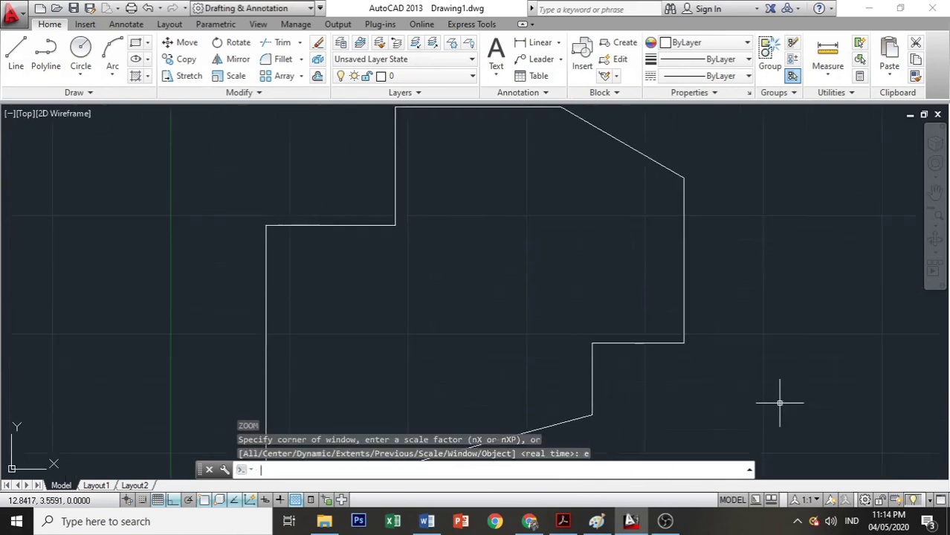